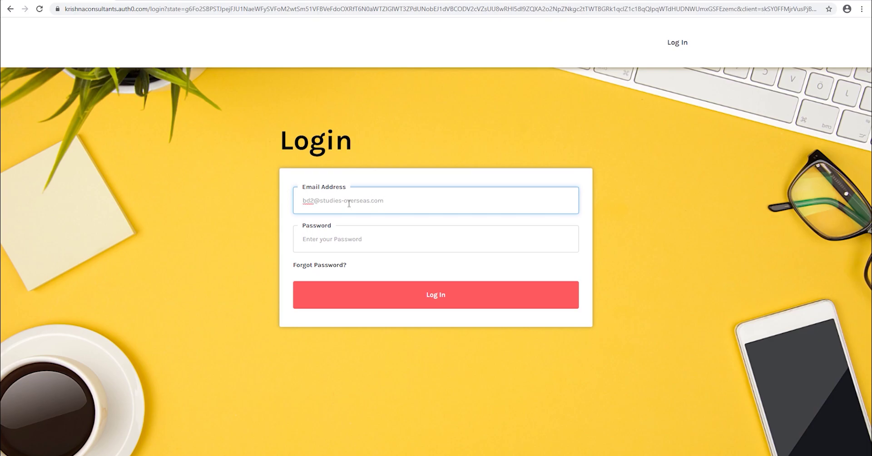
# - Enter the account password and log in to the Course Finder partner dashboard
pyautogui.click(333, 241)
pyautogui.write('••')
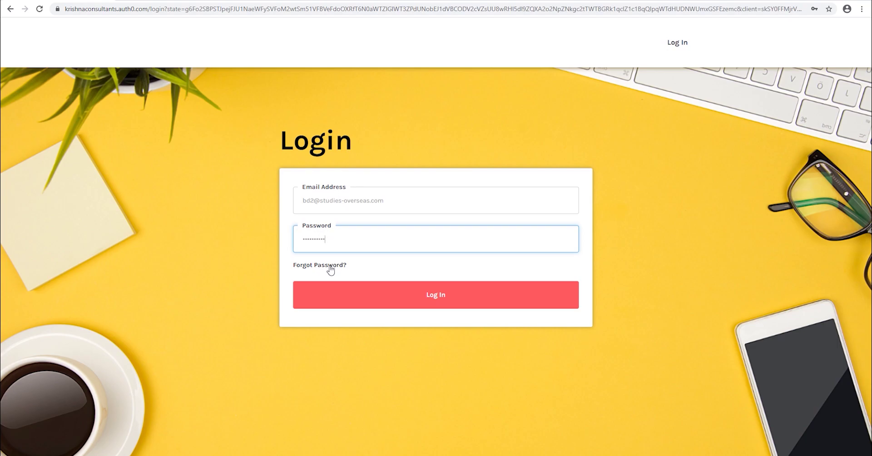
pyautogui.click(439, 300)
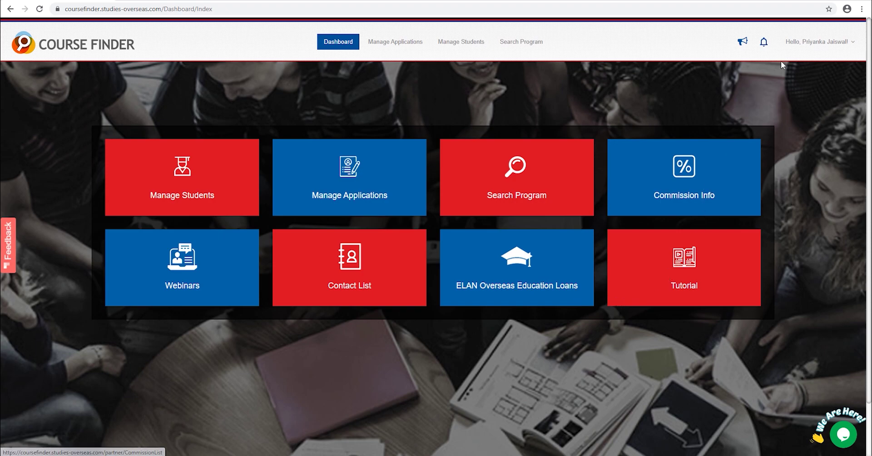
# - View the account profile, then open the Manage Counselors list of eight counselors
pyautogui.click(806, 45)
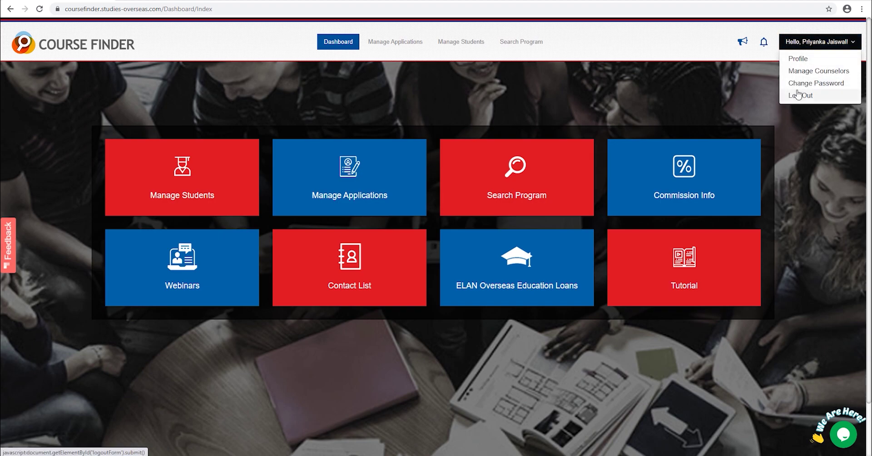
pyautogui.click(799, 60)
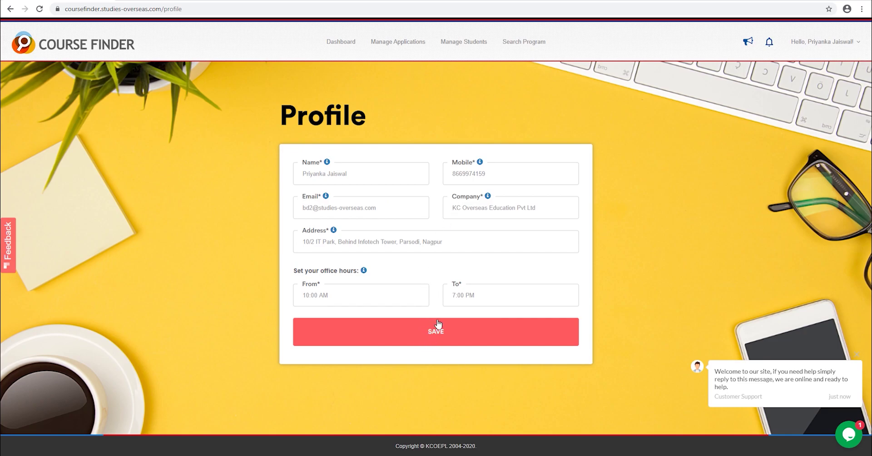
pyautogui.click(802, 44)
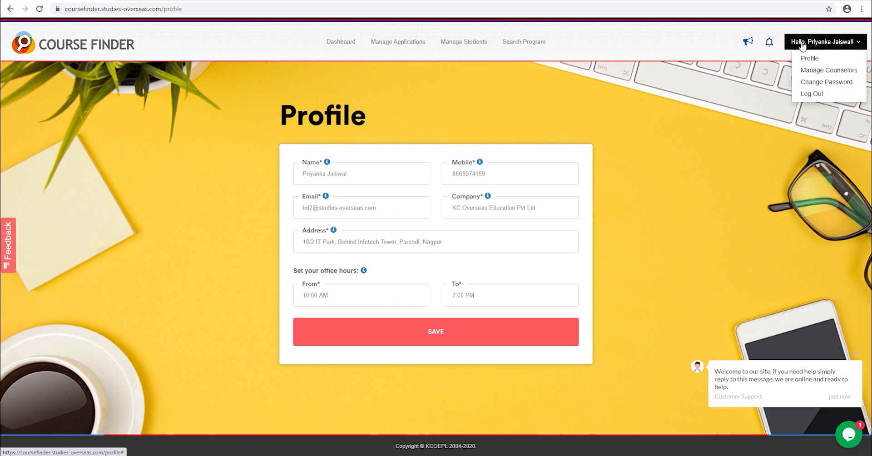
pyautogui.click(812, 72)
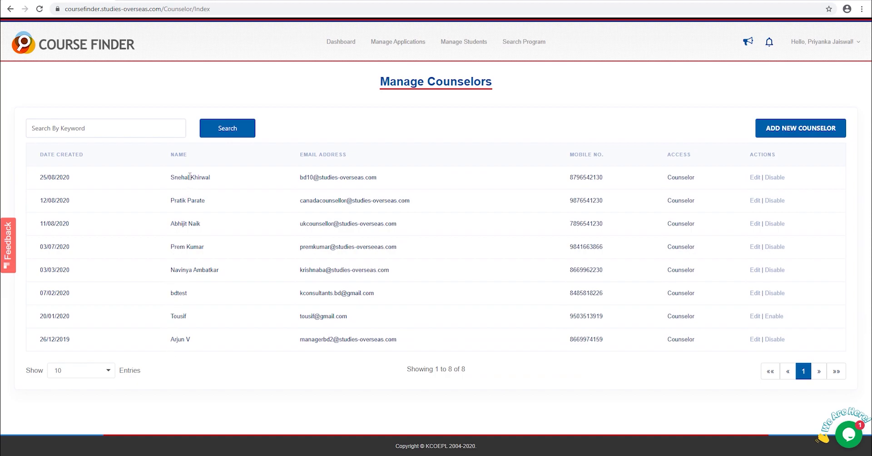
# - Start a new counselor and enter their name, mobile number, e-mail and password
pyautogui.click(786, 128)
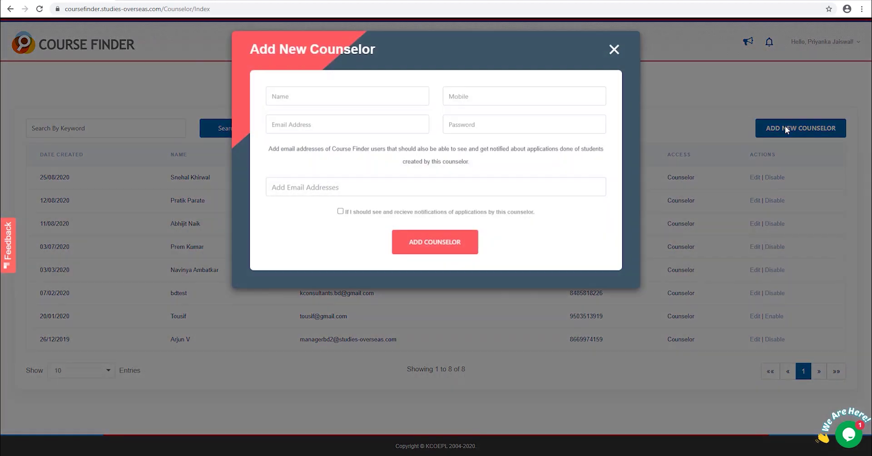
pyautogui.write('Ka')
pyautogui.write('9876543')
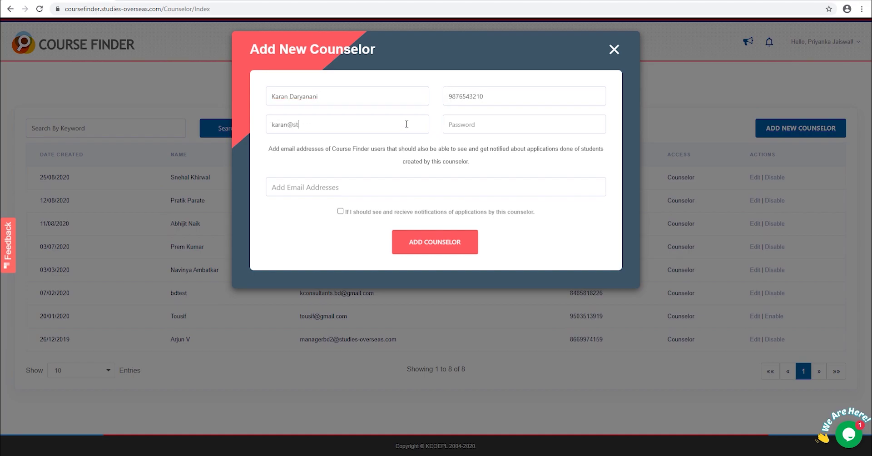
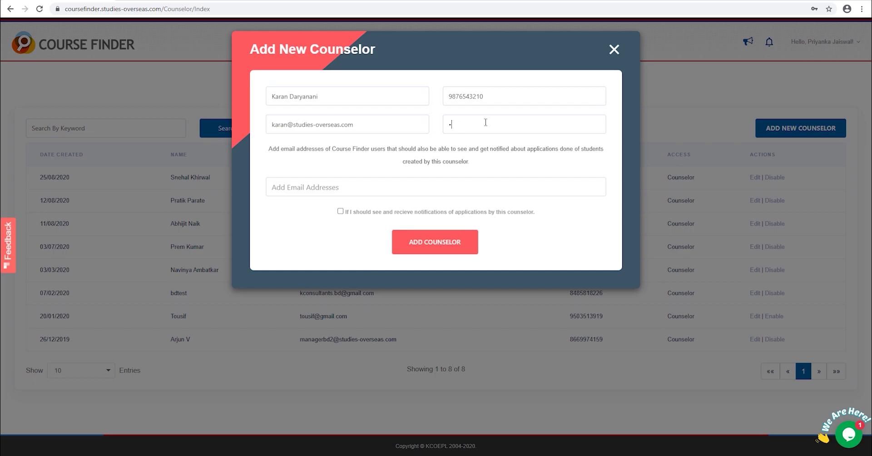
# - Add the manager's address as notification recipient, enable notifications, and save the counselor
pyautogui.click(415, 181)
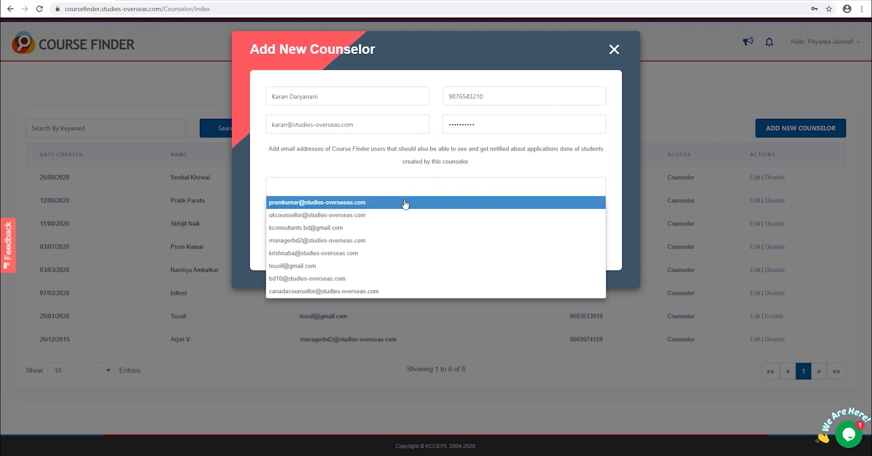
pyautogui.click(306, 245)
pyautogui.click(340, 211)
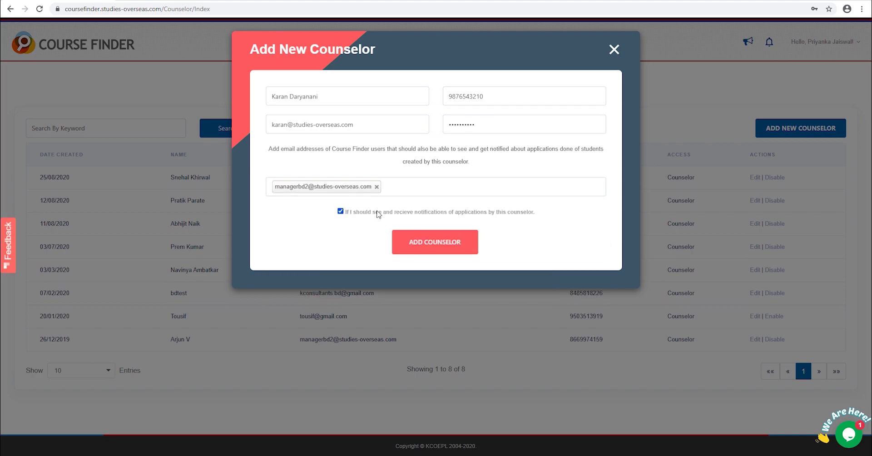
pyautogui.click(436, 241)
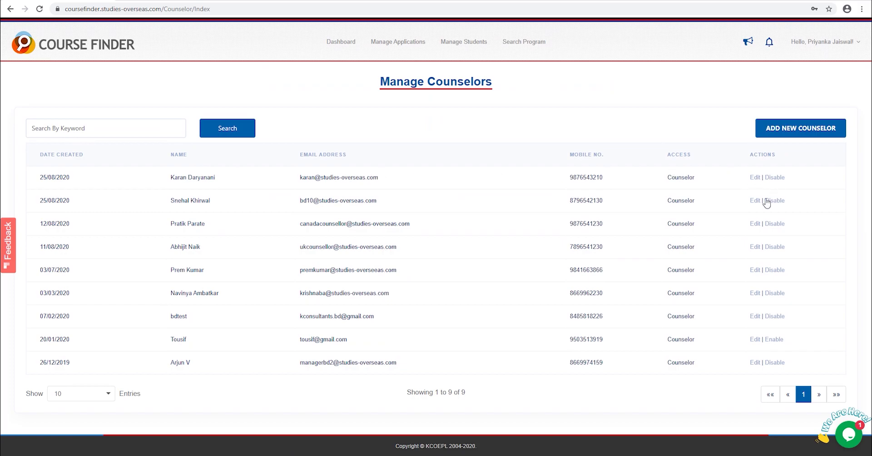
# - Change the account password, entering and confirming the new one, then return to the dashboard
pyautogui.click(823, 41)
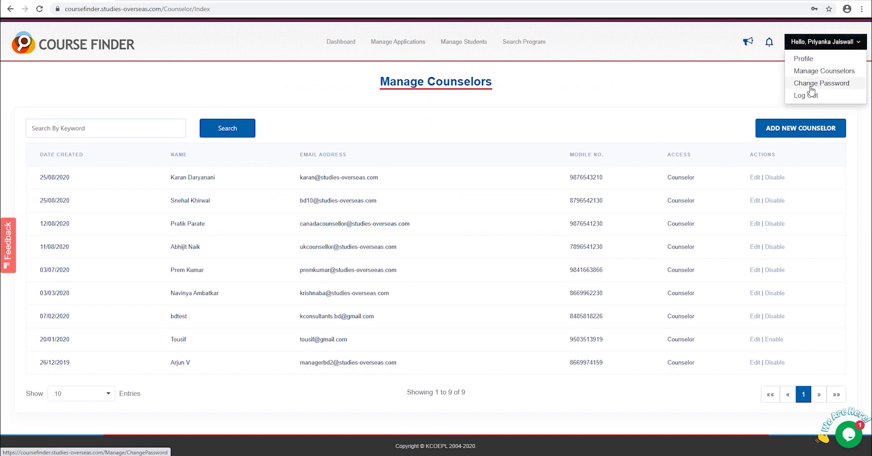
pyautogui.click(811, 87)
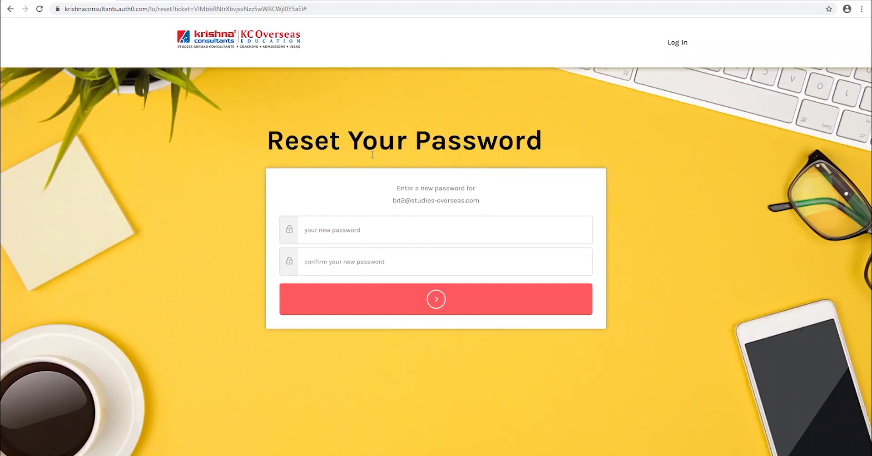
pyautogui.click(368, 230)
pyautogui.write('••••••••••')
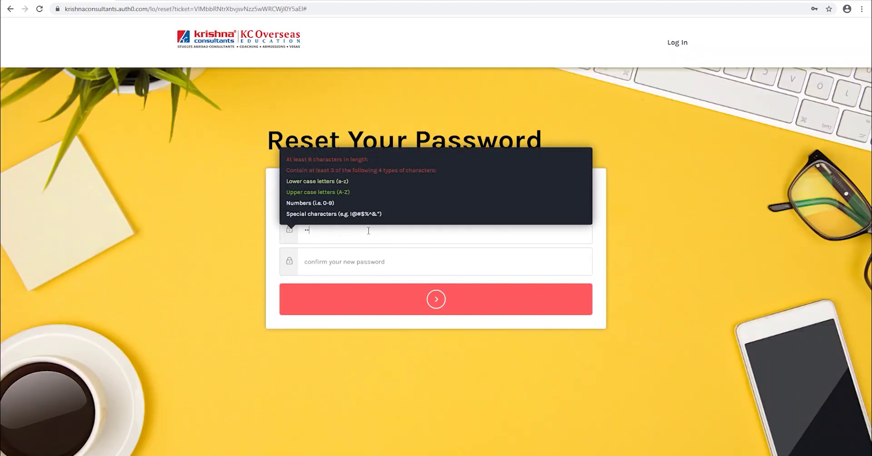
pyautogui.click(371, 260)
pyautogui.write('•••')
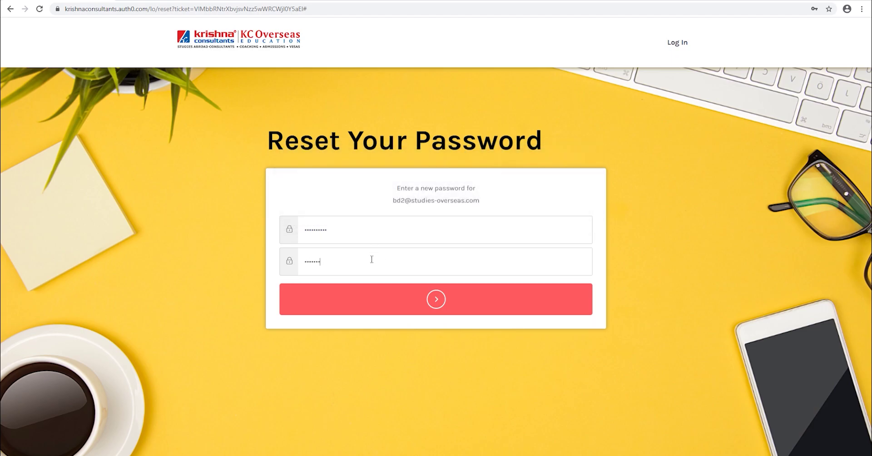
pyautogui.write('•••••••')
pyautogui.click(400, 302)
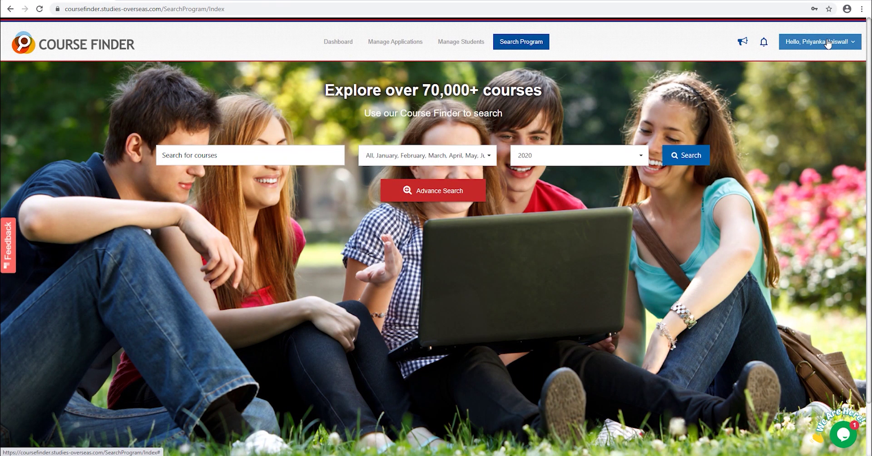
pyautogui.click(828, 43)
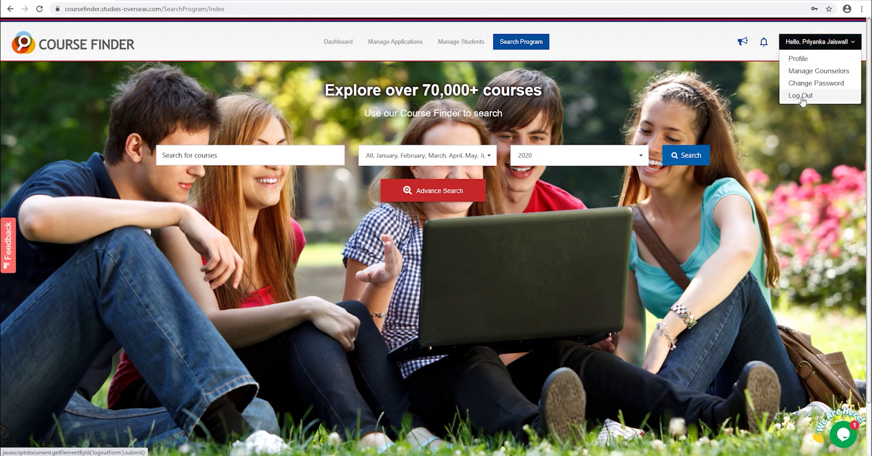
pyautogui.click(353, 44)
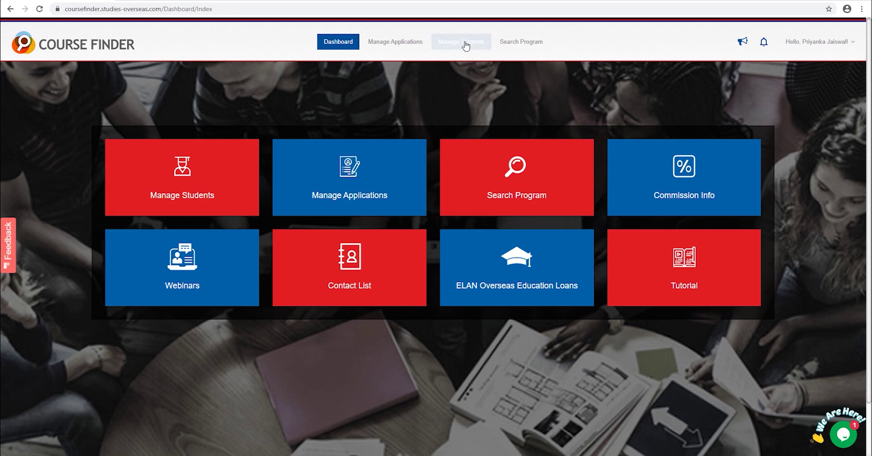
# - Open the student registration form and enter the student's first, middle and last names
pyautogui.click(194, 169)
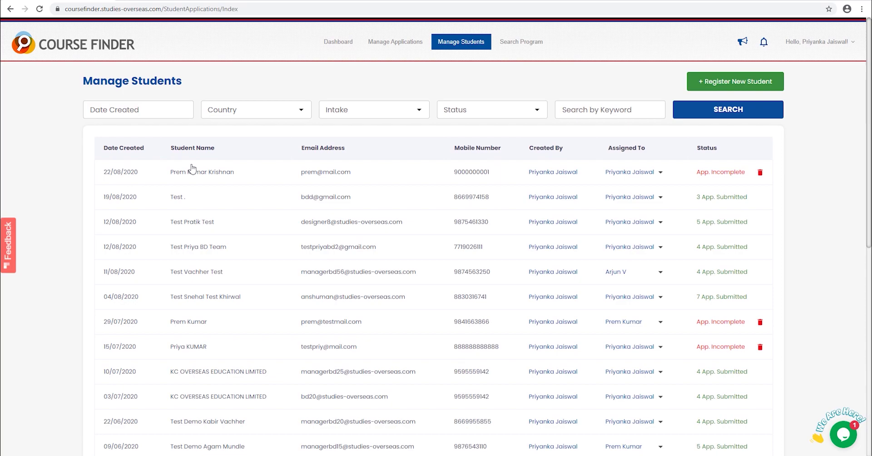
pyautogui.click(727, 82)
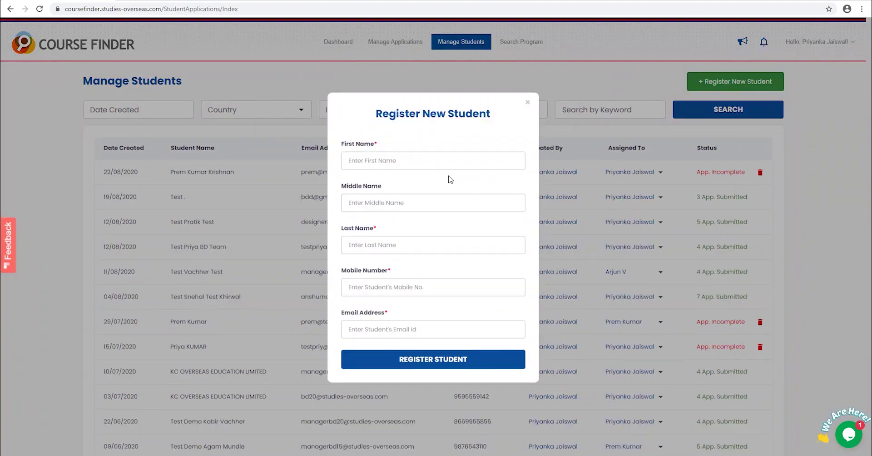
pyautogui.click(380, 196)
pyautogui.write('Test')
pyautogui.click(383, 241)
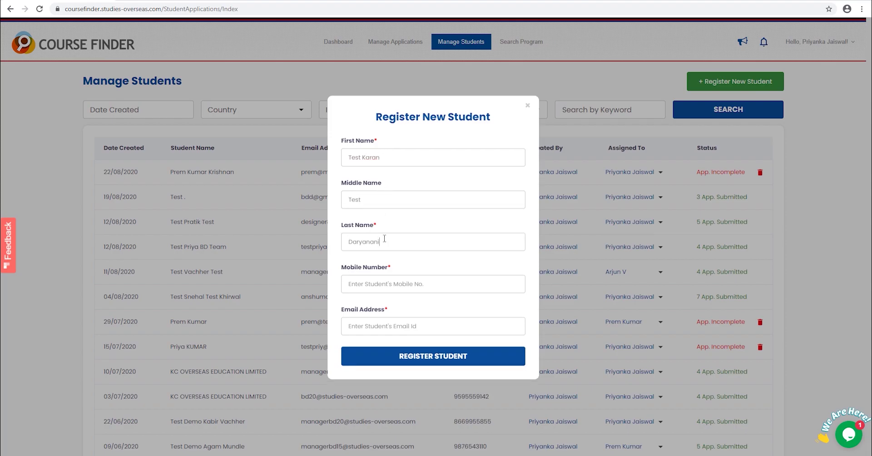
# - Add the student's mobile number and suggested e-mail address, then register the student
pyautogui.click(381, 283)
pyautogui.click(384, 327)
pyautogui.click(386, 346)
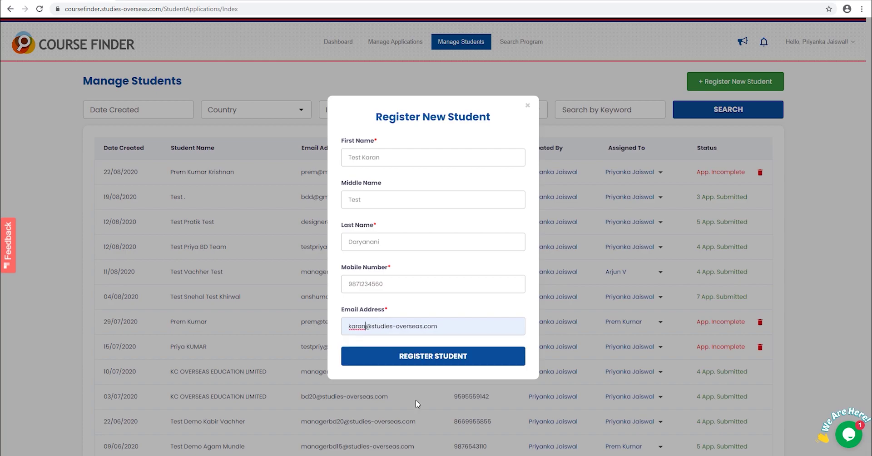
pyautogui.click(421, 361)
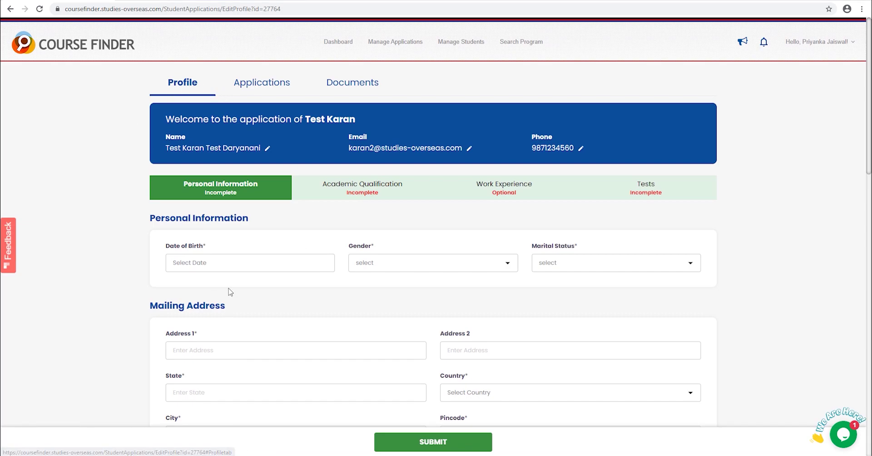
pyautogui.click(230, 269)
pyautogui.click(512, 72)
pyautogui.scroll(-1, 530, 409)
pyautogui.click(530, 427)
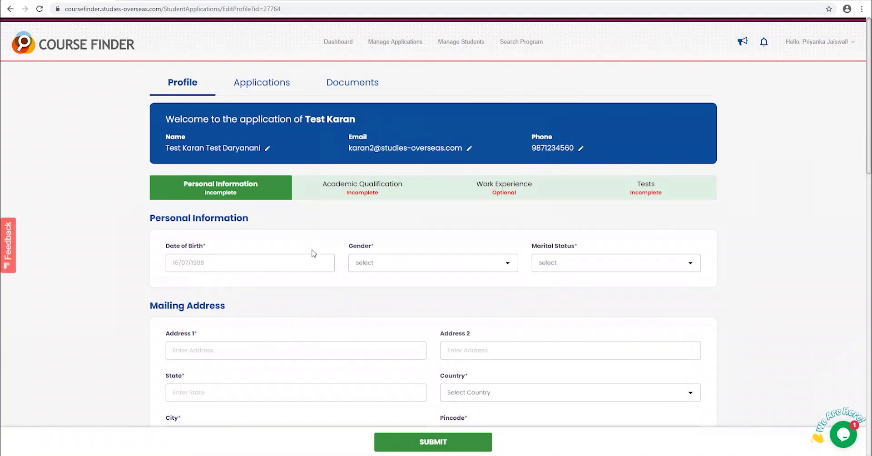
pyautogui.click(617, 263)
pyautogui.click(591, 286)
pyautogui.scroll(-3, 409, 227)
pyautogui.click(226, 214)
# - Enter the student's mailing address in Maharashtra, India, and reuse it as the permanent address
pyautogui.click(451, 214)
pyautogui.write('Rajnagar')
pyautogui.click(413, 261)
pyautogui.write('Maharashtra')
pyautogui.press('Tab')
pyautogui.write('India')
pyautogui.click(380, 298)
pyautogui.write('Nagpur')
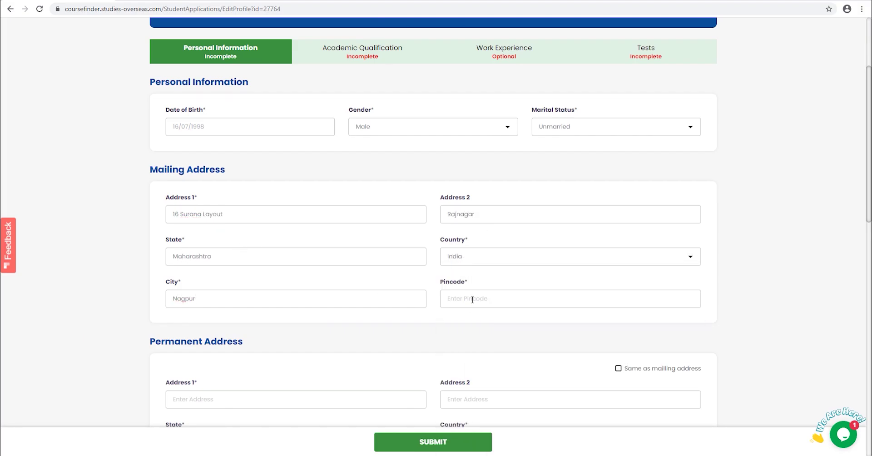
pyautogui.click(472, 300)
pyautogui.write('440013')
pyautogui.scroll(-3, 234, 312)
pyautogui.click(632, 231)
pyautogui.scroll(-4, 273, 248)
# - Enter the passport number, expiry date 05/08/2029 and issue country India
pyautogui.click(272, 249)
pyautogui.write('A1234567')
pyautogui.click(478, 254)
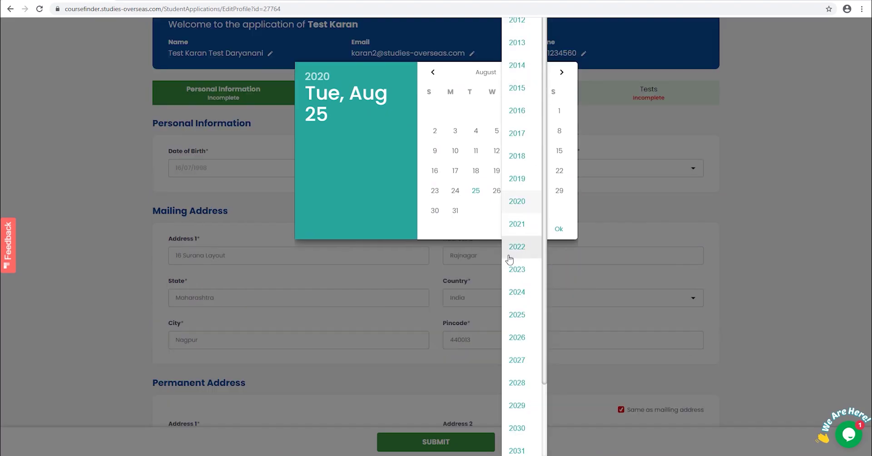
pyautogui.click(518, 405)
pyautogui.click(435, 130)
pyautogui.click(559, 208)
pyautogui.click(308, 280)
pyautogui.write('India')
pyautogui.press('Return')
# - Set city of birth Nagpur, and country of birth, nationality and citizenship India
pyautogui.click(415, 285)
pyautogui.write('nAGPU')
pyautogui.press('BackSpace')
pyautogui.press('BackSpace')
pyautogui.press('BackSpace')
pyautogui.write('pur')
pyautogui.click(555, 280)
pyautogui.write('India')
pyautogui.scroll(-3, 243, 273)
pyautogui.click(244, 232)
pyautogui.write('India')
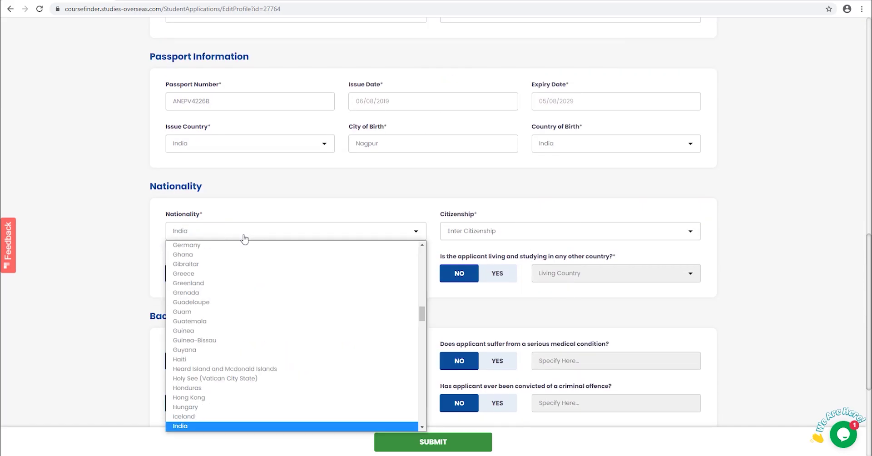
pyautogui.click(452, 231)
pyautogui.write('India')
# - Add the emergency contact's name, phone, e-mail and relation Father, then submit the profile
pyautogui.scroll(-4, 325, 271)
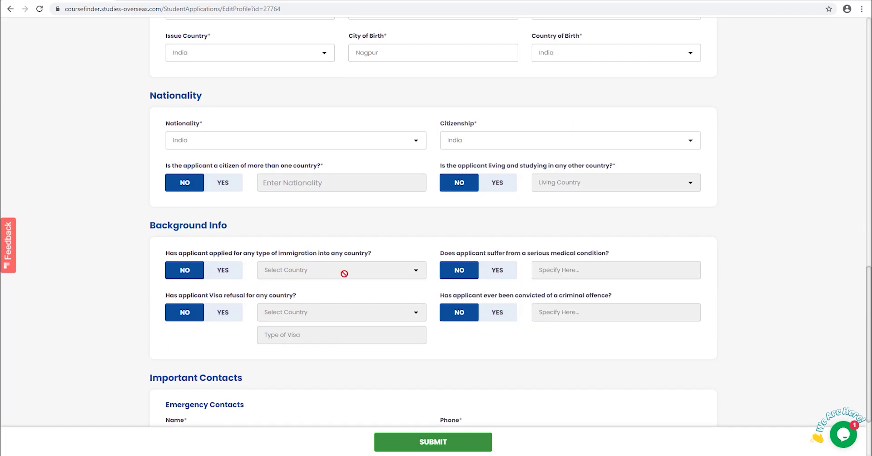
pyautogui.click(232, 341)
pyautogui.click(549, 338)
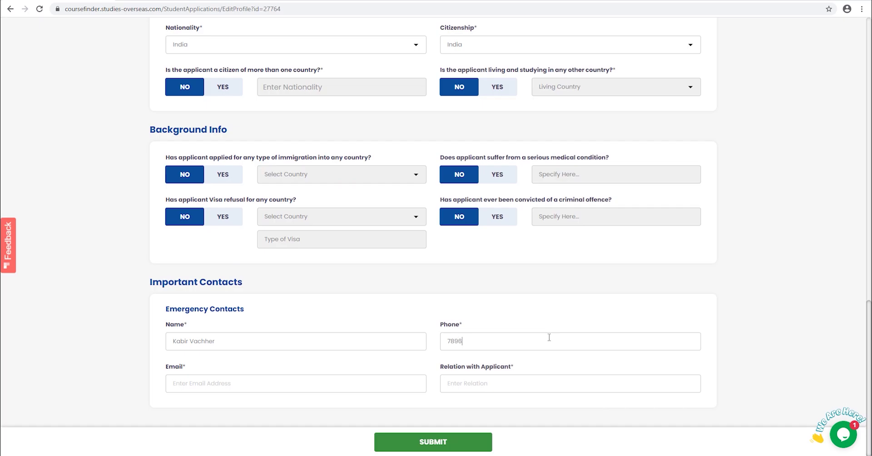
pyautogui.click(288, 385)
pyautogui.click(516, 384)
pyautogui.write('Father')
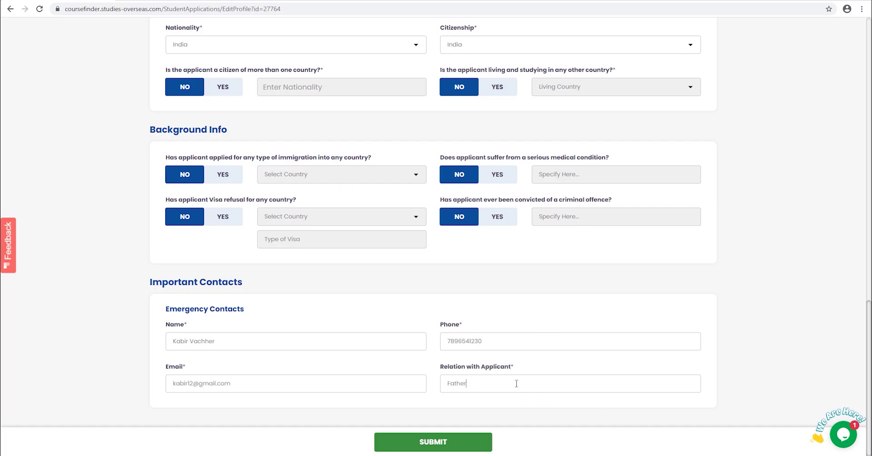
pyautogui.click(416, 441)
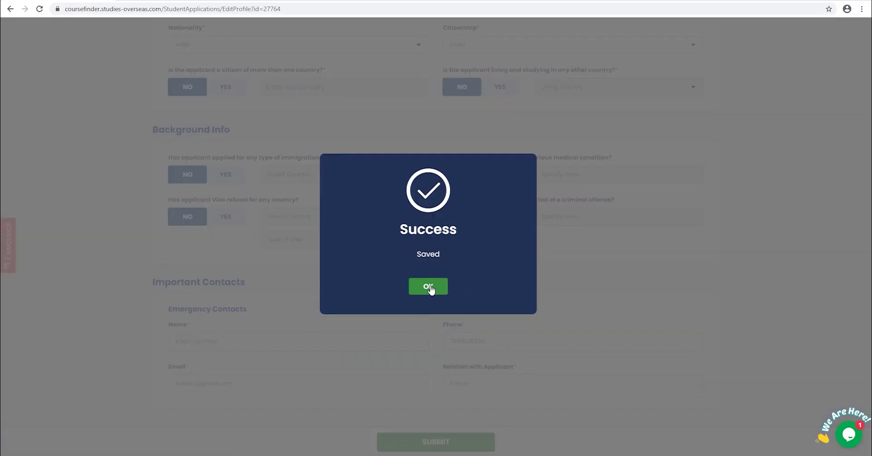
pyautogui.click(430, 287)
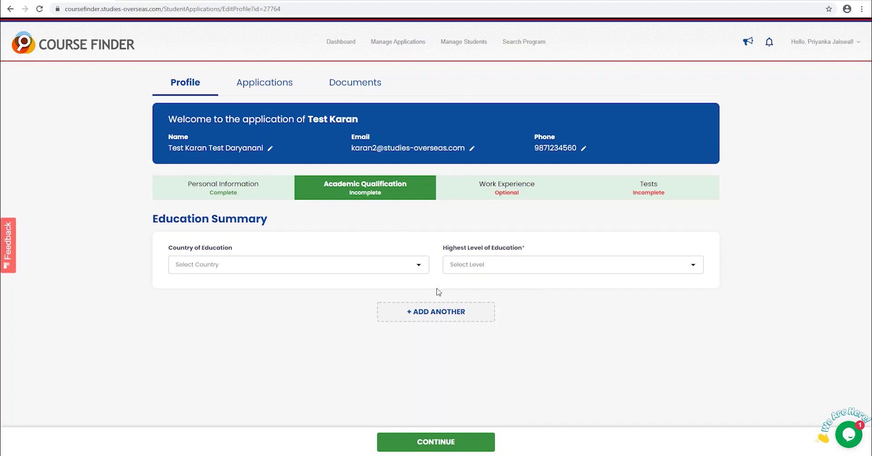
# - Set education country India and level Undergraduate, with institution RCOEM in Nagpur
pyautogui.click(243, 265)
pyautogui.click(194, 241)
pyautogui.click(506, 268)
pyautogui.click(505, 302)
pyautogui.scroll(-4, 505, 302)
pyautogui.click(254, 213)
pyautogui.write('RCOEM')
pyautogui.click(500, 212)
pyautogui.write('Nagpur')
# - Enter qualification BE, 68 percent, English instruction and 2015–2019 dates, then save it
pyautogui.click(296, 254)
pyautogui.click(510, 253)
pyautogui.write('BE')
pyautogui.click(295, 296)
pyautogui.write('68')
pyautogui.click(570, 297)
pyautogui.write('English')
pyautogui.click(570, 339)
pyautogui.click(513, 71)
pyautogui.click(518, 113)
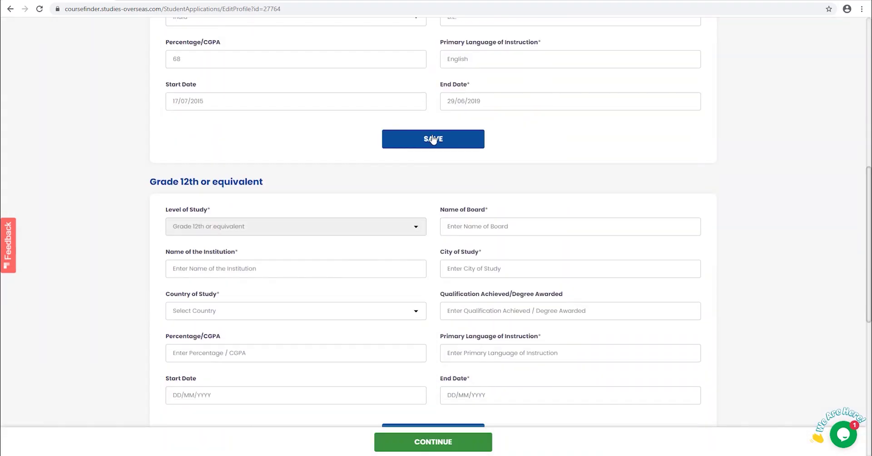
pyautogui.click(433, 140)
# - Fill the Grade 12th entry with SSC board, BVM school, Nagpur, India, and confirm
pyautogui.write('SSC')
pyautogui.click(323, 180)
pyautogui.write('BVM')
pyautogui.click(478, 179)
pyautogui.write('Nagpur')
pyautogui.click(269, 220)
pyautogui.click(214, 415)
pyautogui.click(460, 221)
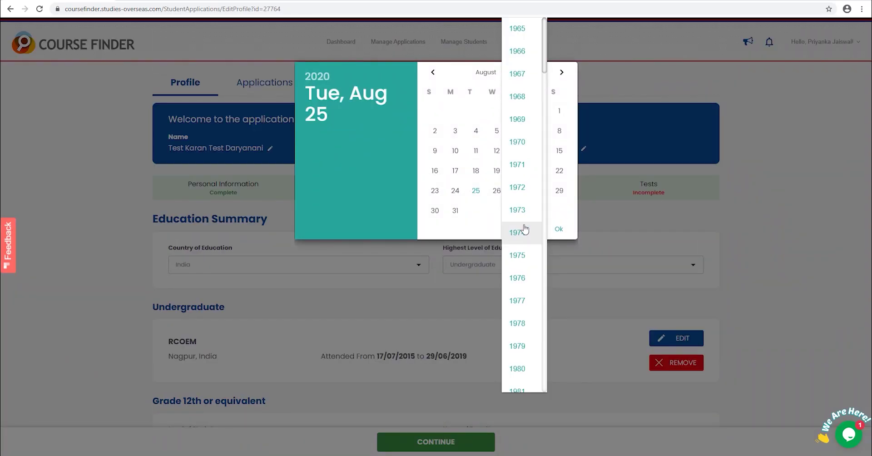
pyautogui.scroll(-10, 525, 228)
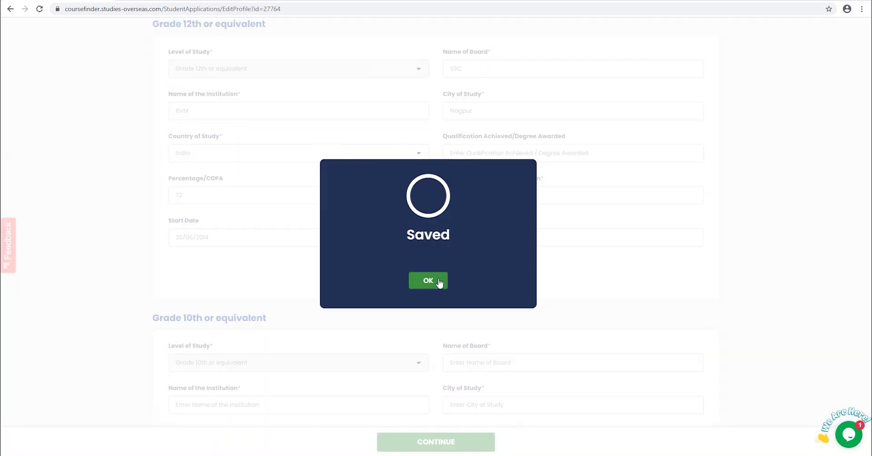
pyautogui.click(439, 283)
pyautogui.click(427, 444)
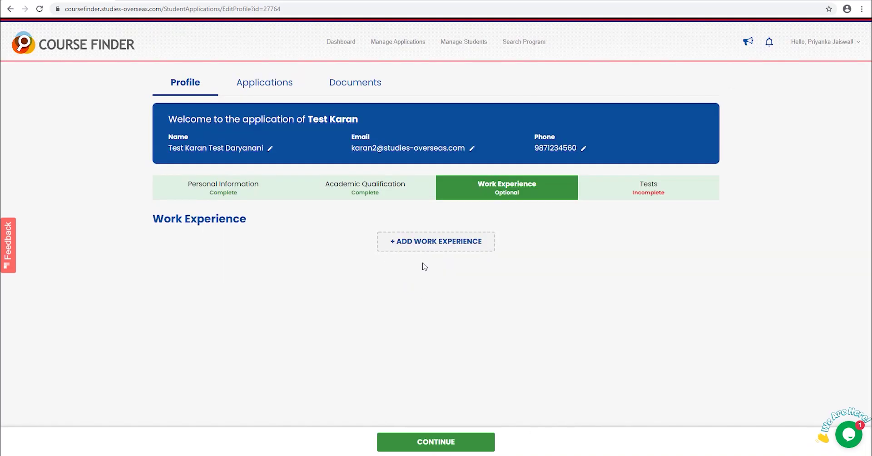
# - Add an Operations Associate job at KC Overseas Education Pvt. Ltd., starting 24/08/2019
pyautogui.click(411, 242)
pyautogui.write('KC Overseas Education Pvt. Ltd.')
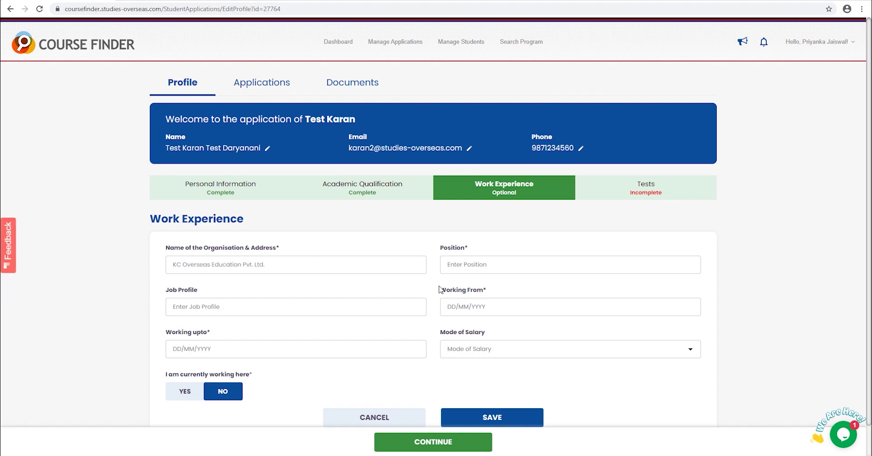
pyautogui.write('Operations Associa')
pyautogui.write('Operations')
pyautogui.click(473, 307)
pyautogui.click(513, 73)
pyautogui.scroll(-10, 517, 296)
pyautogui.click(519, 191)
pyautogui.click(559, 170)
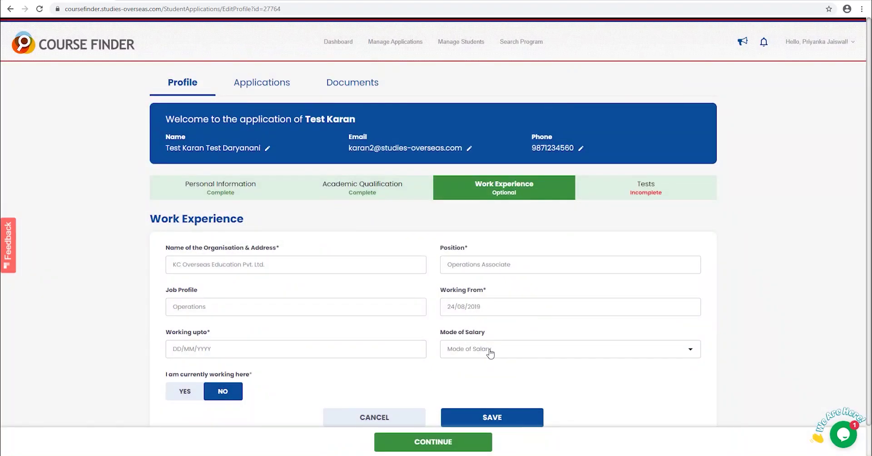
pyautogui.scroll(-1, 490, 354)
# - Mark the job as current with Bank Transfer salary, and save the entry
pyautogui.click(185, 358)
pyautogui.click(473, 316)
pyautogui.click(483, 358)
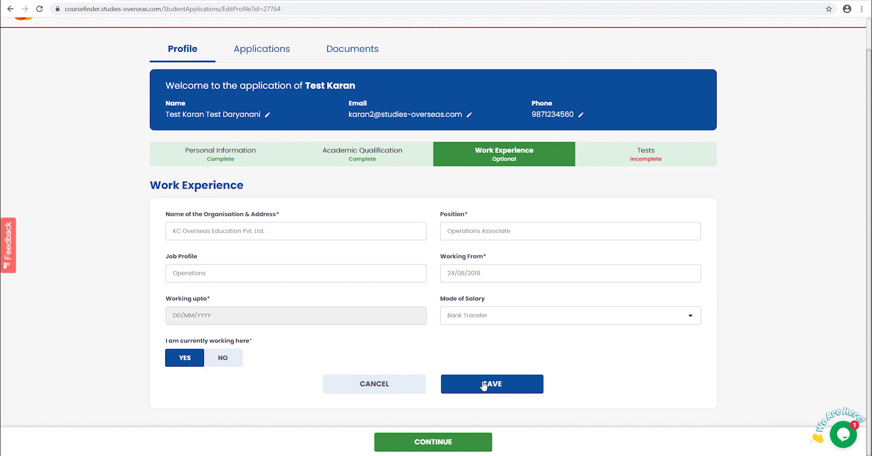
pyautogui.click(484, 384)
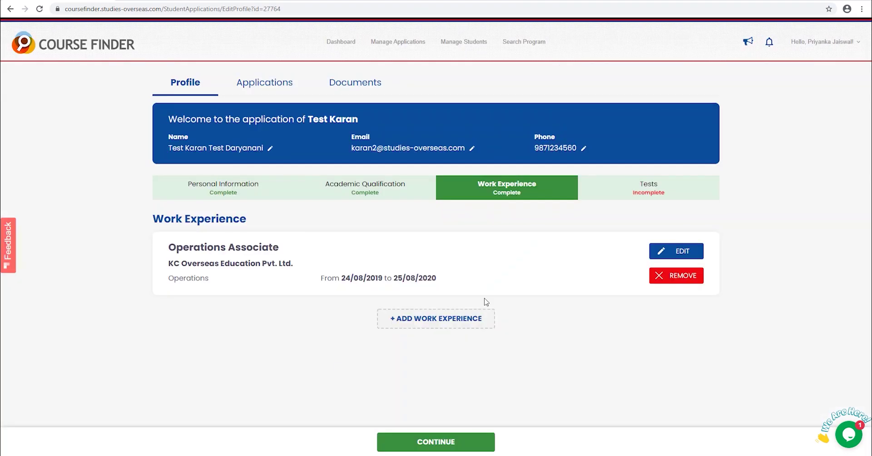
pyautogui.click(443, 443)
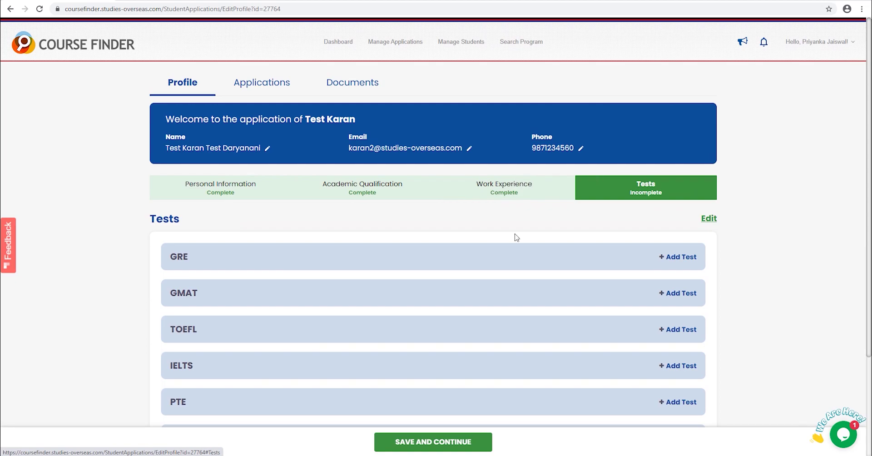
# - Open the IELTS score form and enter overall score 6.5 with exam date 06/08/2020
pyautogui.scroll(-3, 281, 228)
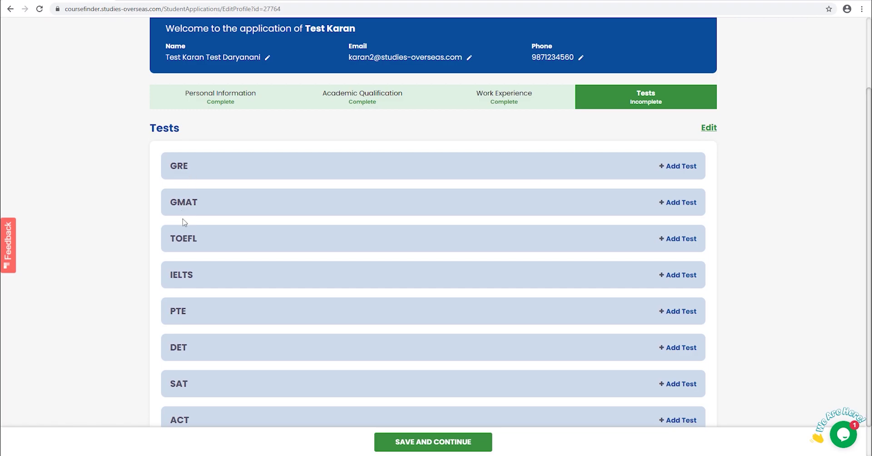
pyautogui.scroll(-1, 183, 243)
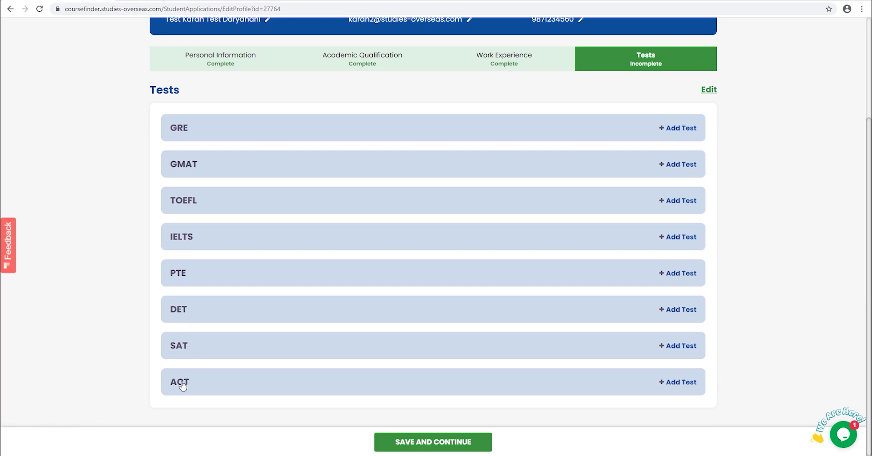
pyautogui.click(178, 234)
pyautogui.scroll(-1, 328, 317)
pyautogui.click(220, 242)
pyautogui.click(177, 238)
pyautogui.click(487, 240)
pyautogui.click(484, 258)
pyautogui.click(482, 274)
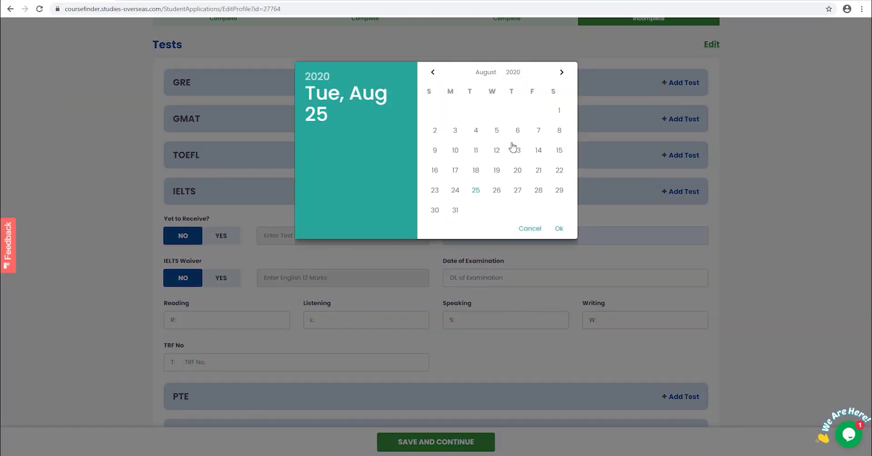
pyautogui.click(515, 131)
pyautogui.click(560, 229)
# - Fill in reading score 6.5 and the speaking score, then save the IELTS results
pyautogui.click(219, 320)
pyautogui.click(219, 339)
pyautogui.click(466, 320)
pyautogui.write('7')
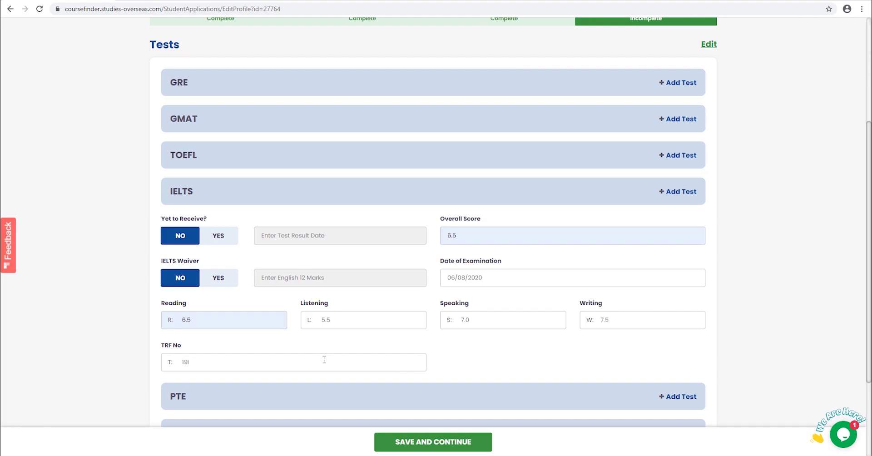
pyautogui.scroll(-2, 324, 360)
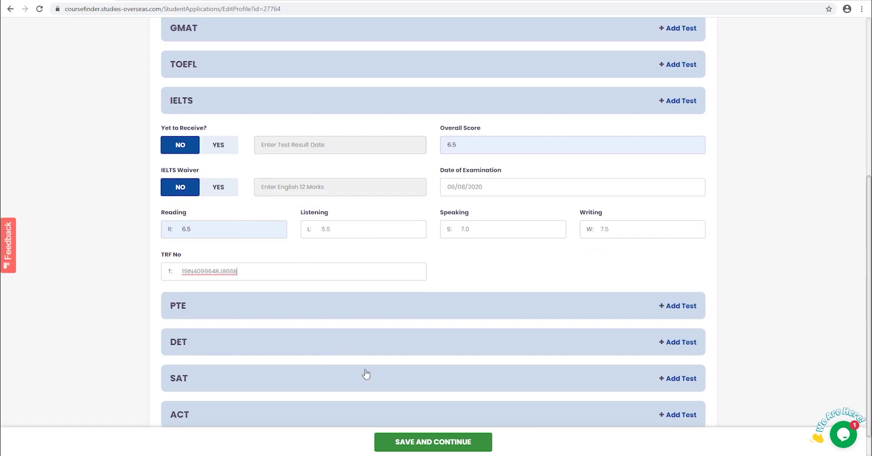
pyautogui.scroll(-1, 115, 403)
pyautogui.scroll(3, 317, 367)
pyautogui.scroll(-3, 317, 367)
pyautogui.click(422, 448)
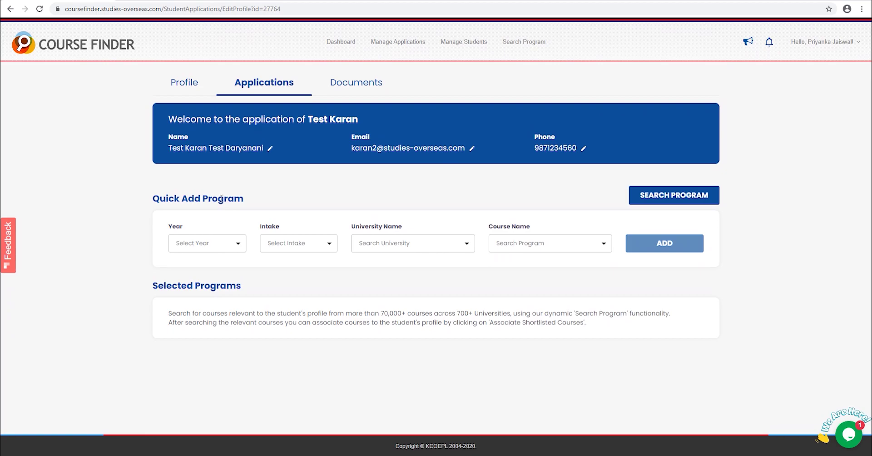
# - In Quick Add Program, pick year 2021, January intake and Seneca College
pyautogui.click(205, 248)
pyautogui.click(227, 294)
pyautogui.click(289, 244)
pyautogui.click(282, 51)
pyautogui.click(386, 248)
pyautogui.write('Sene')
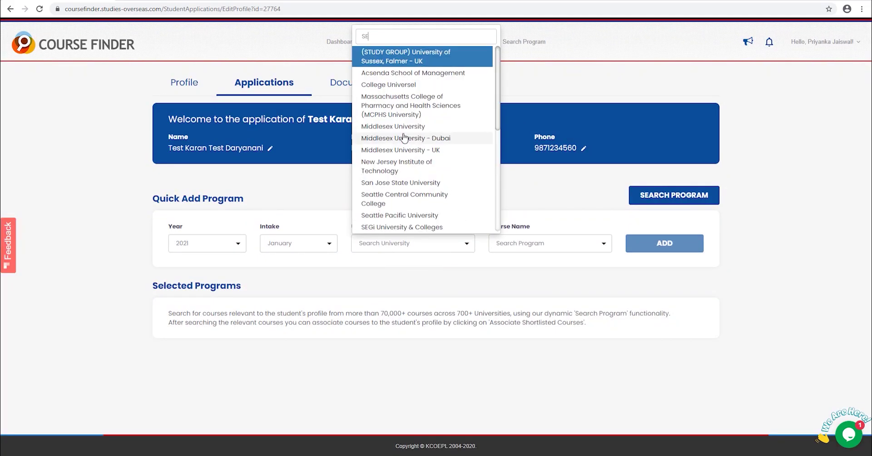
pyautogui.click(430, 279)
# - Add the Diploma in Civil Engineering Technician to the student's selected programs
pyautogui.click(567, 251)
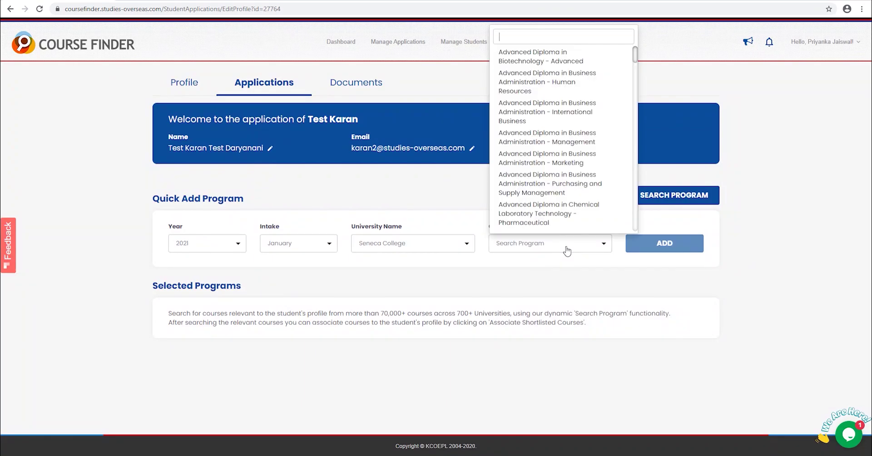
pyautogui.scroll(-10, 564, 193)
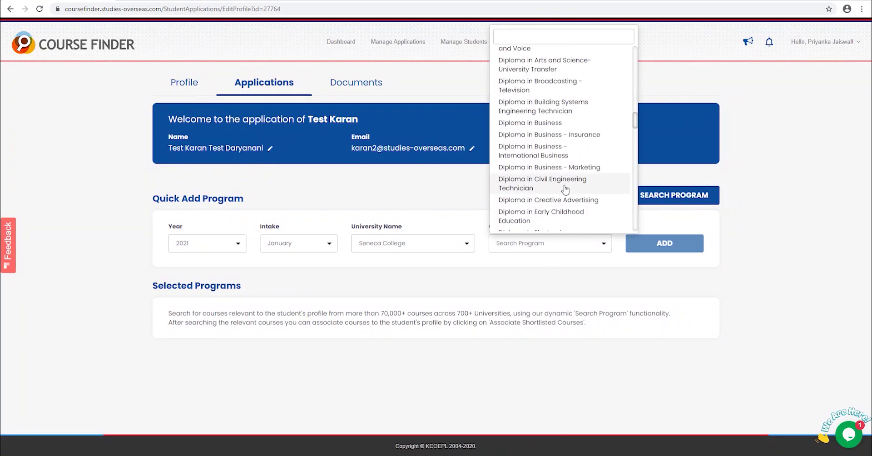
pyautogui.click(563, 184)
pyautogui.click(647, 247)
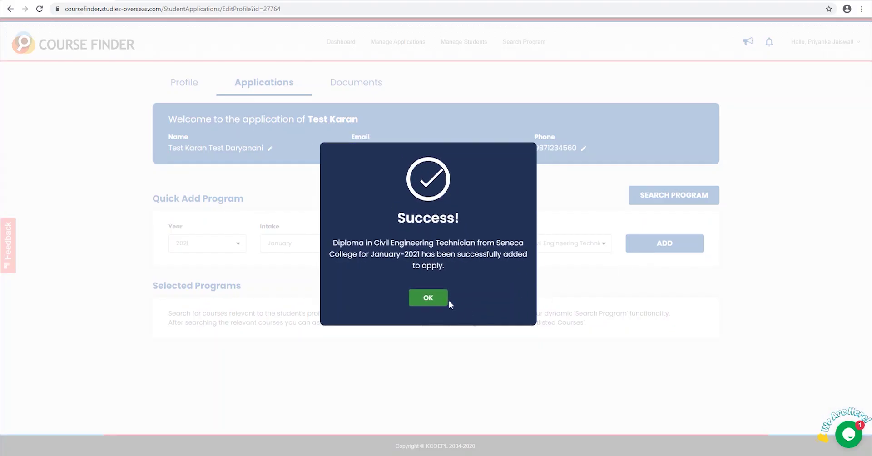
pyautogui.click(423, 298)
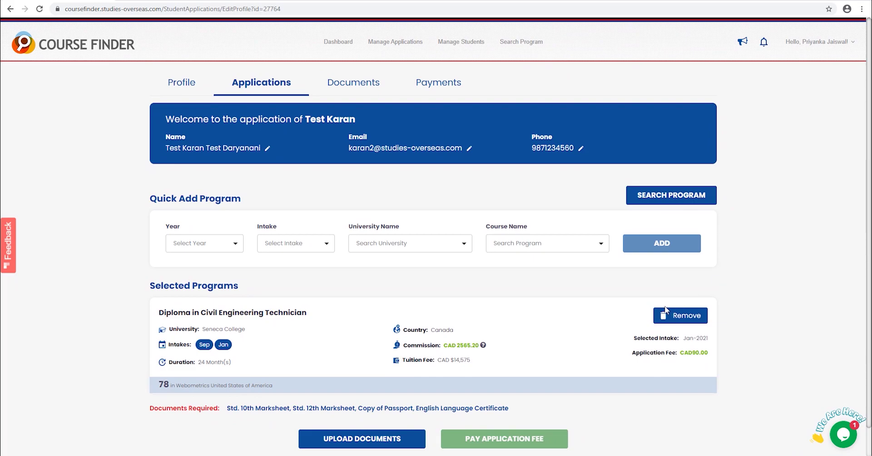
pyautogui.scroll(-1, 631, 325)
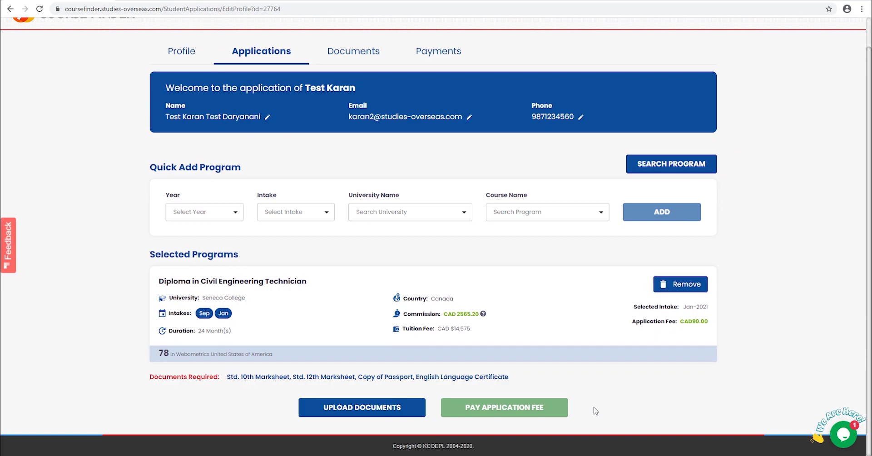
# - Open program search and set the intake to January 2021 only
pyautogui.click(692, 168)
pyautogui.click(671, 196)
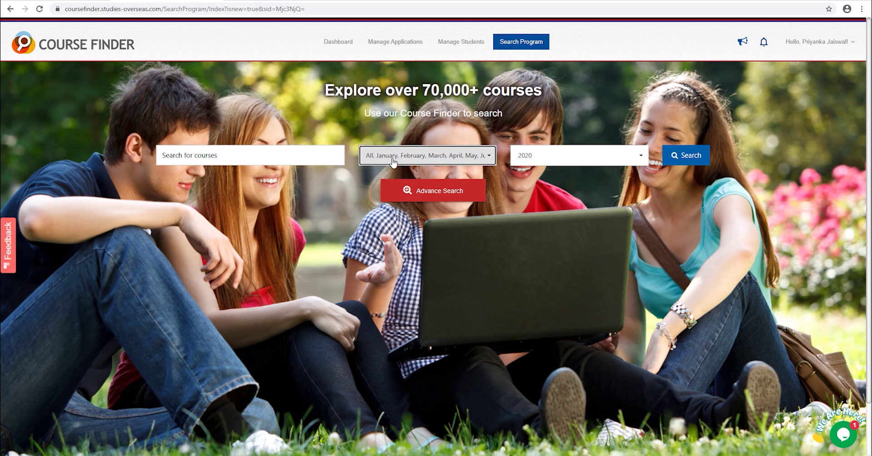
pyautogui.click(376, 159)
pyautogui.click(371, 185)
pyautogui.click(432, 196)
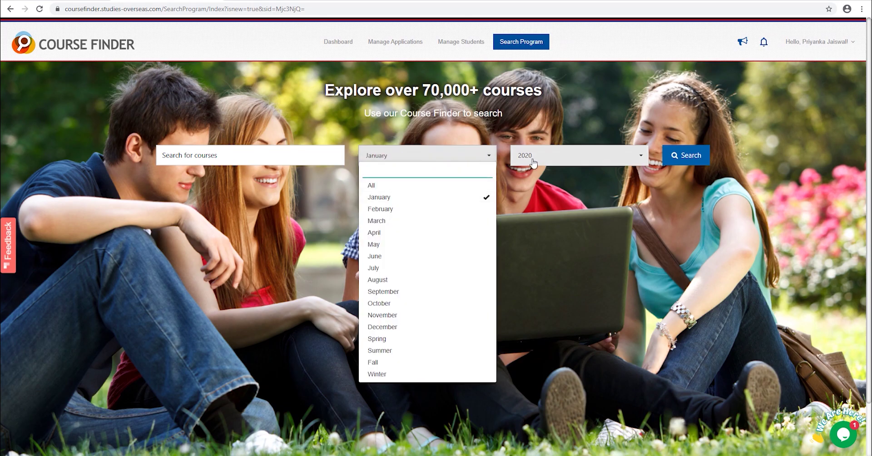
pyautogui.click(531, 159)
pyautogui.click(532, 195)
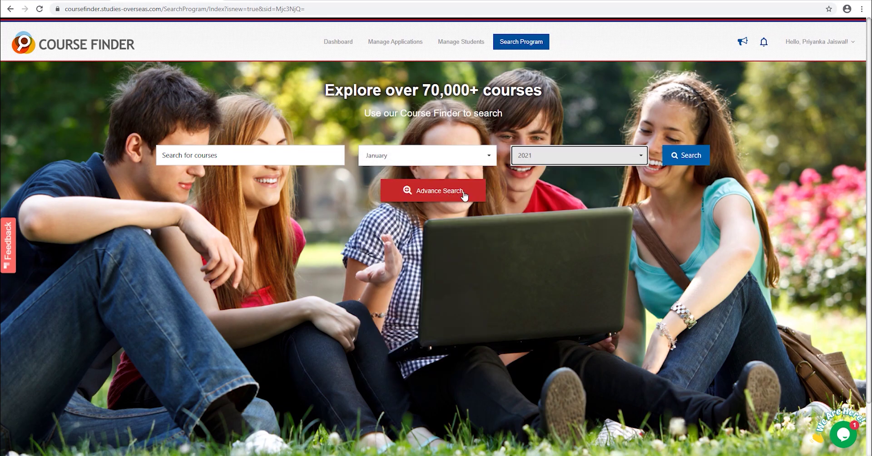
# - Filter to United Kingdom, Canada and Ireland, with Commerce/Business and Computer Science/IT study areas
pyautogui.click(436, 194)
pyautogui.click(366, 248)
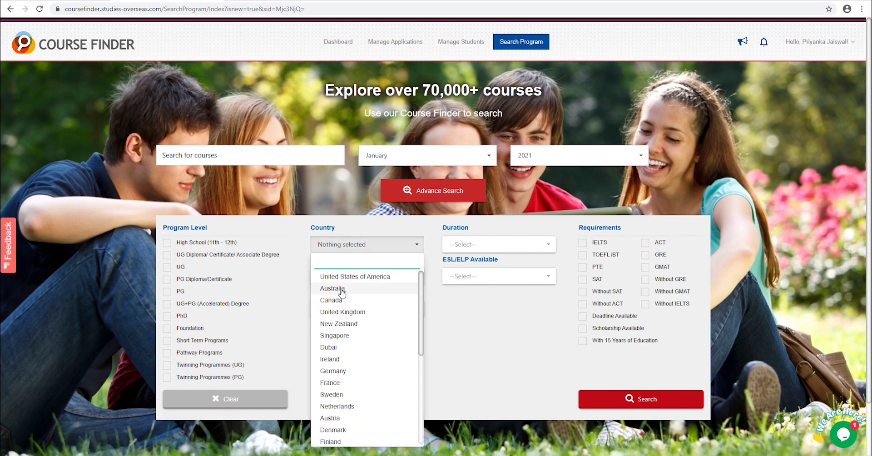
pyautogui.click(343, 312)
pyautogui.click(341, 301)
pyautogui.click(343, 359)
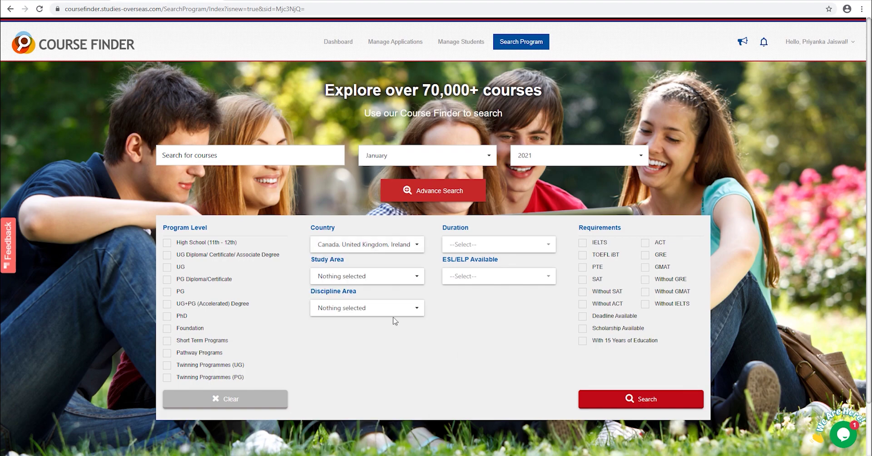
pyautogui.click(369, 276)
pyautogui.click(369, 344)
pyautogui.click(369, 356)
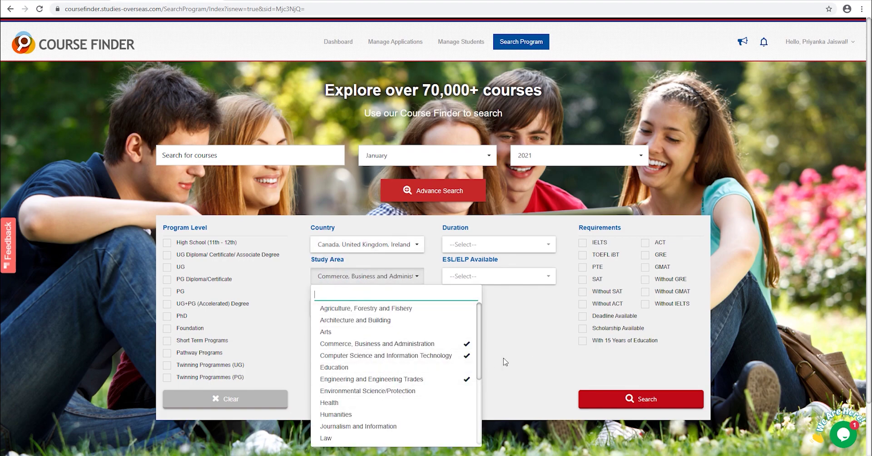
pyautogui.click(489, 365)
# - Add Business Analytics discipline, Without IELTS, State board, 60–70% English, and run the search
pyautogui.click(384, 308)
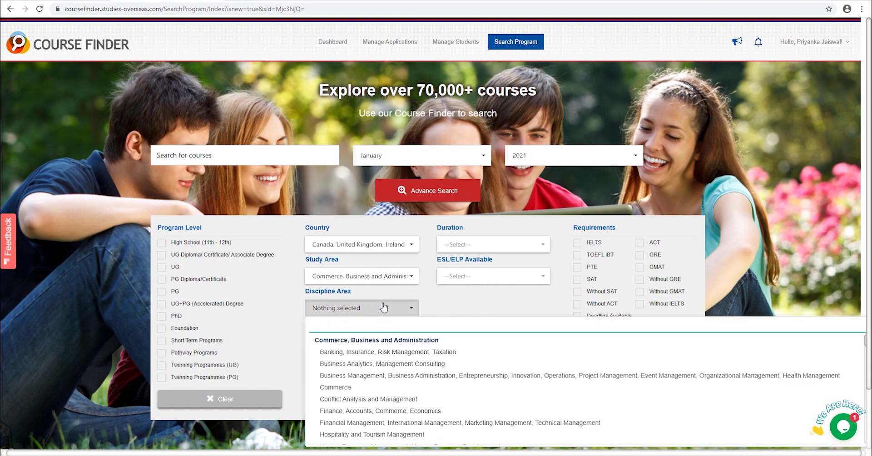
pyautogui.click(380, 363)
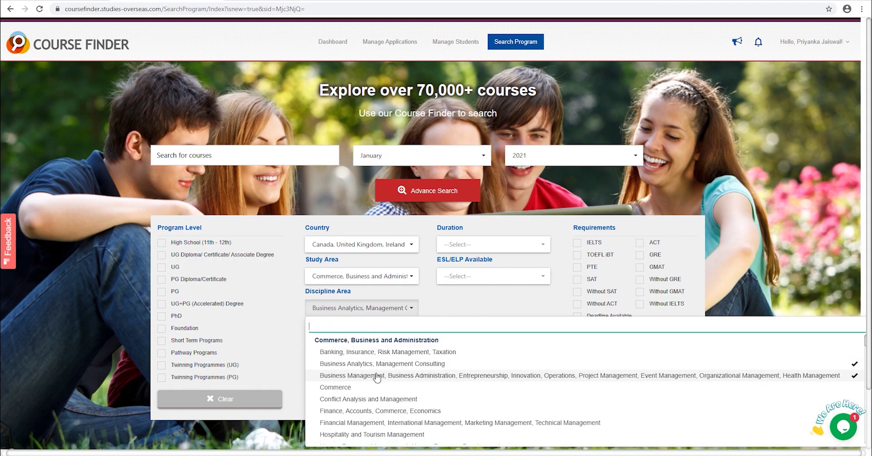
pyautogui.click(508, 304)
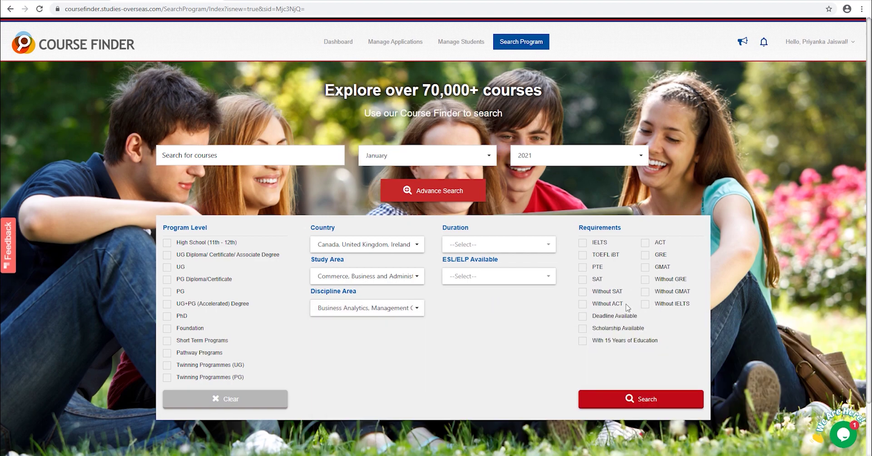
pyautogui.click(645, 304)
pyautogui.click(394, 138)
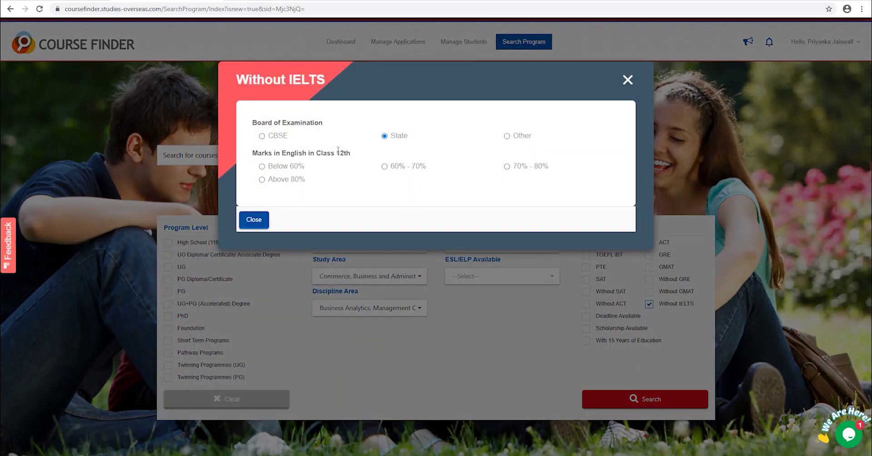
pyautogui.click(384, 167)
pyautogui.click(616, 220)
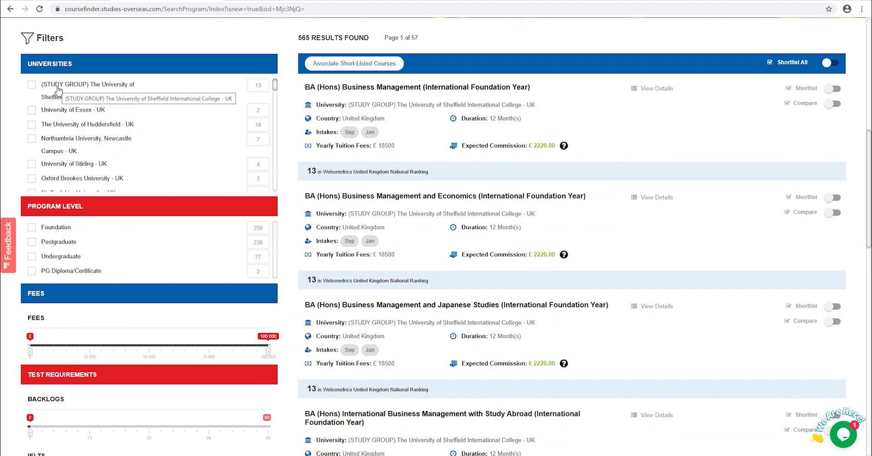
# - Shortlist the Northumbria M.Sc in Business with Business Analytics and associate it with the student
pyautogui.scroll(-2, 62, 232)
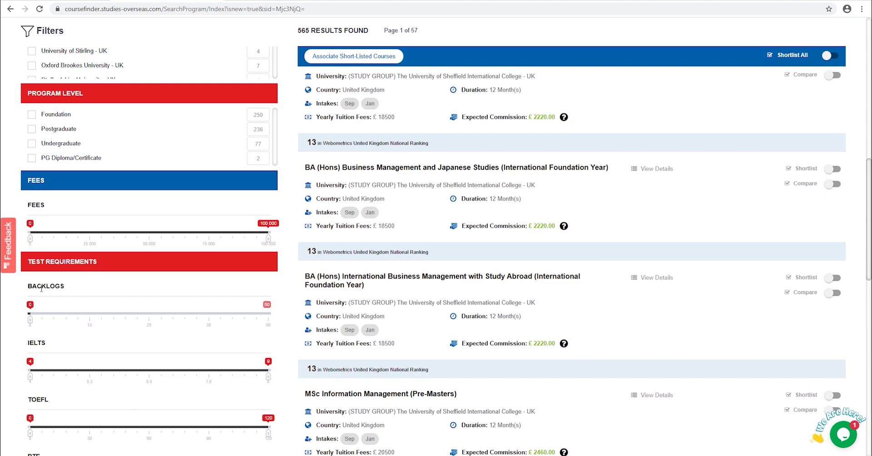
pyautogui.scroll(-2, 41, 342)
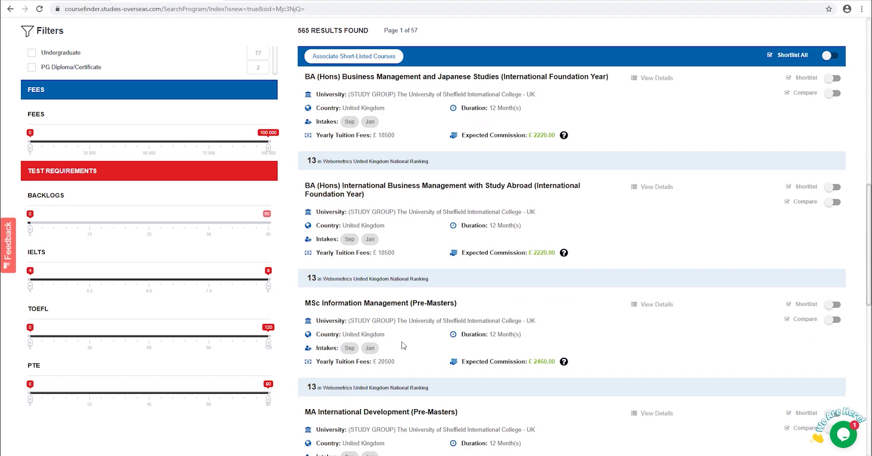
pyautogui.scroll(4, 404, 346)
pyautogui.scroll(2, 514, 145)
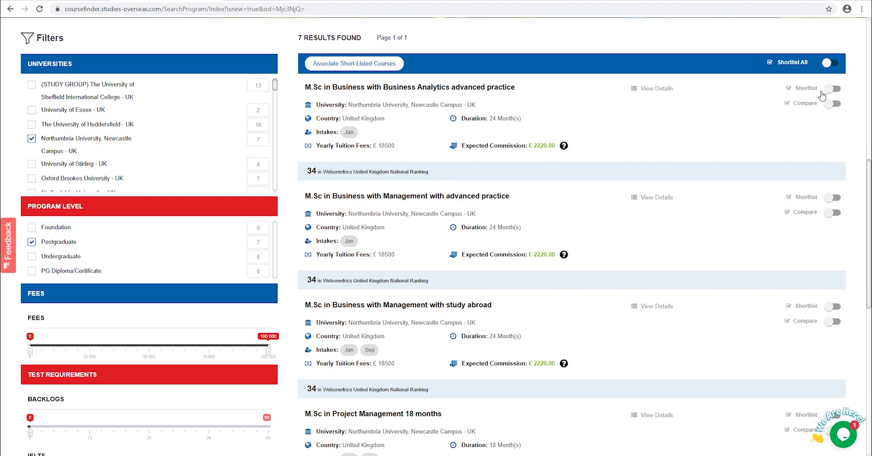
pyautogui.click(833, 89)
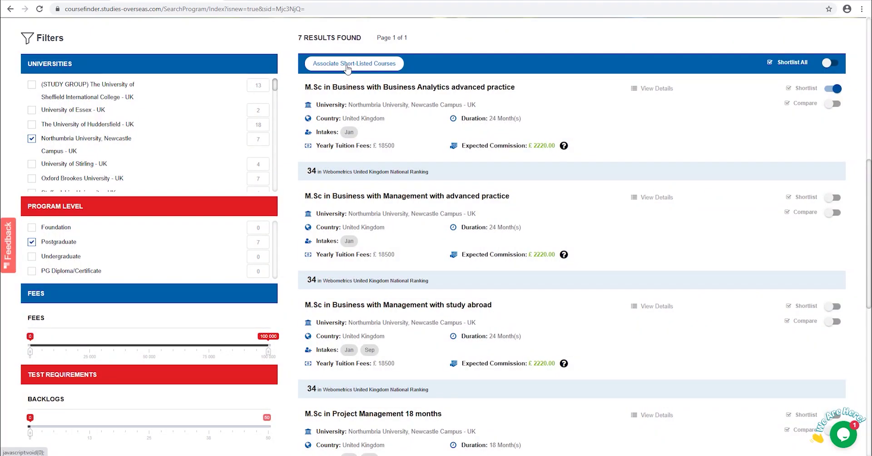
pyautogui.click(348, 67)
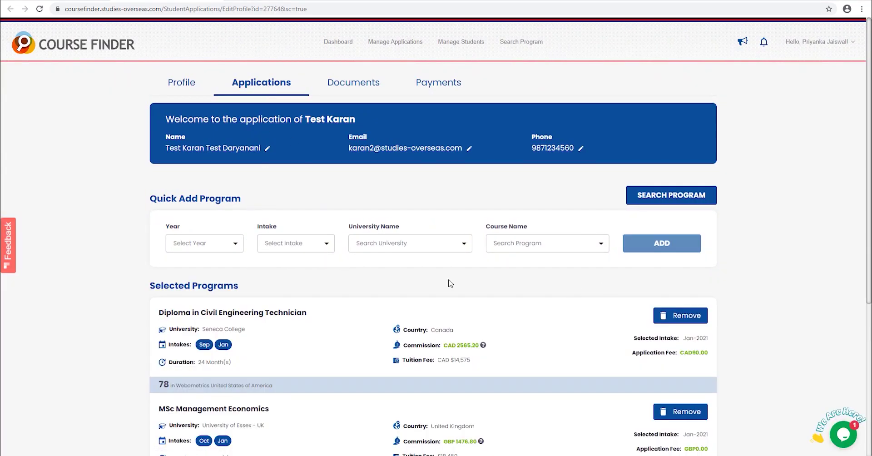
# - Go from the bottom of the Applications tab to the student's document uploads
pyautogui.scroll(-2, 392, 280)
pyautogui.scroll(-2, 470, 236)
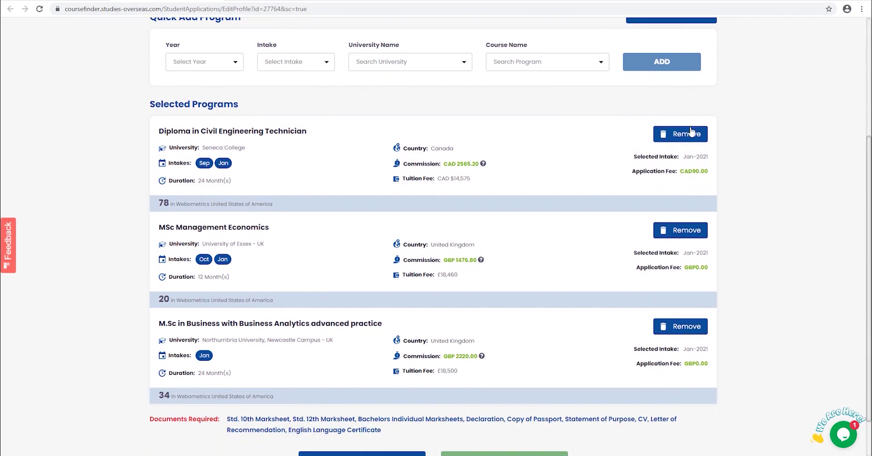
pyautogui.scroll(-2, 683, 336)
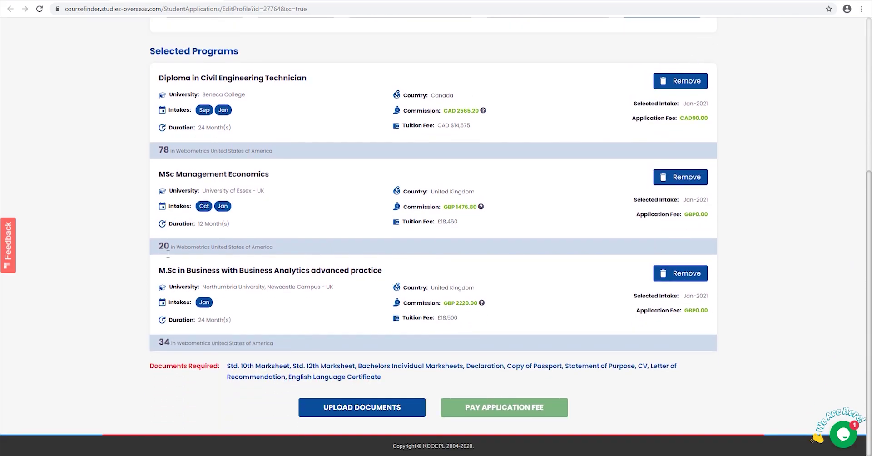
pyautogui.click(361, 408)
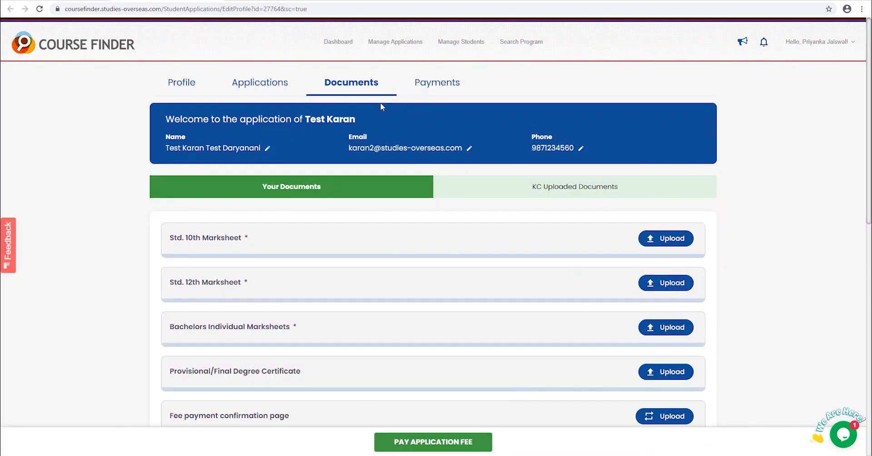
# - Upload doc 1.docx, a 12th marksheet file and doc 3.docx for the three marksheets
pyautogui.click(667, 238)
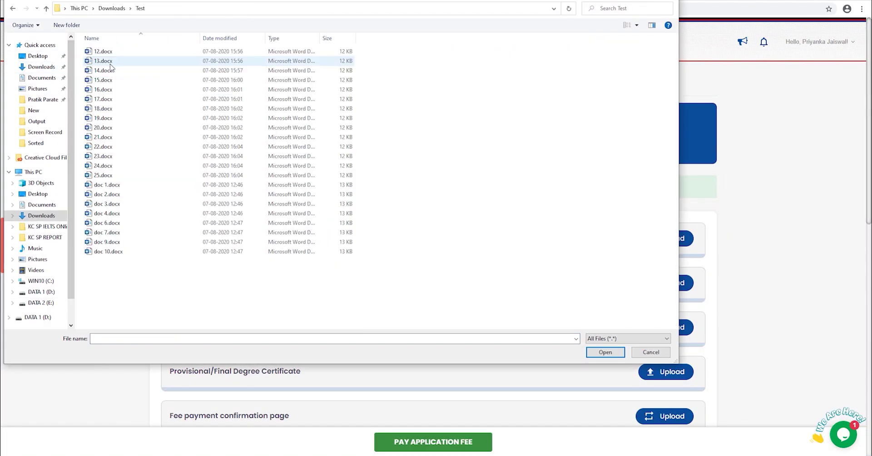
pyautogui.click(109, 50)
pyautogui.click(606, 352)
pyautogui.click(666, 304)
pyautogui.click(107, 194)
pyautogui.click(605, 352)
pyautogui.click(666, 347)
pyautogui.click(107, 203)
pyautogui.click(606, 352)
# - Upload doc 6.docx as passport, the CV, and 12.docx as English Language Certificate
pyautogui.scroll(-5, 597, 329)
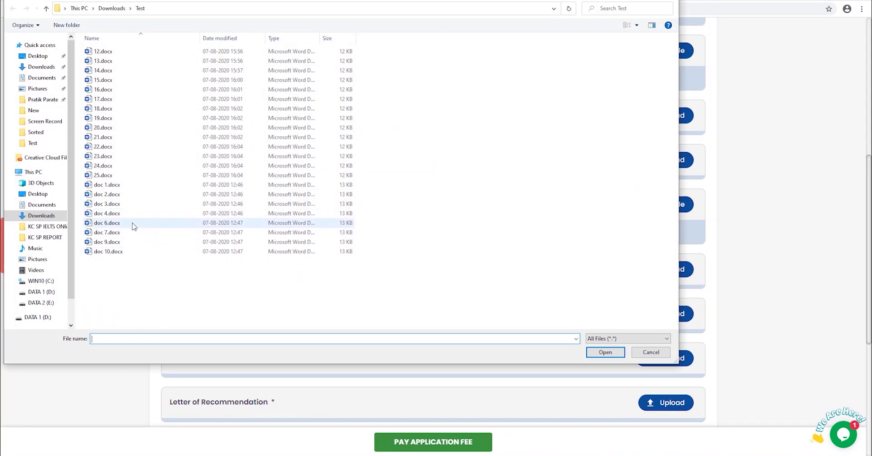
pyautogui.click(134, 223)
pyautogui.click(606, 352)
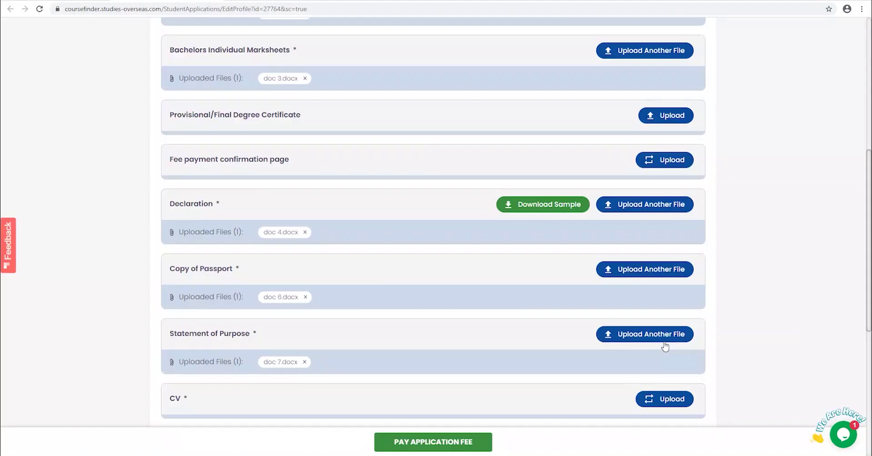
pyautogui.scroll(-2, 665, 346)
pyautogui.click(668, 307)
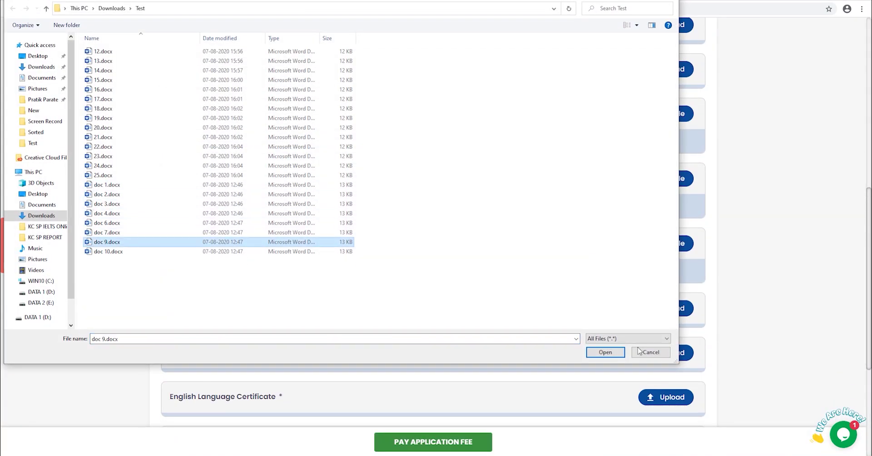
pyautogui.click(606, 352)
pyautogui.click(654, 364)
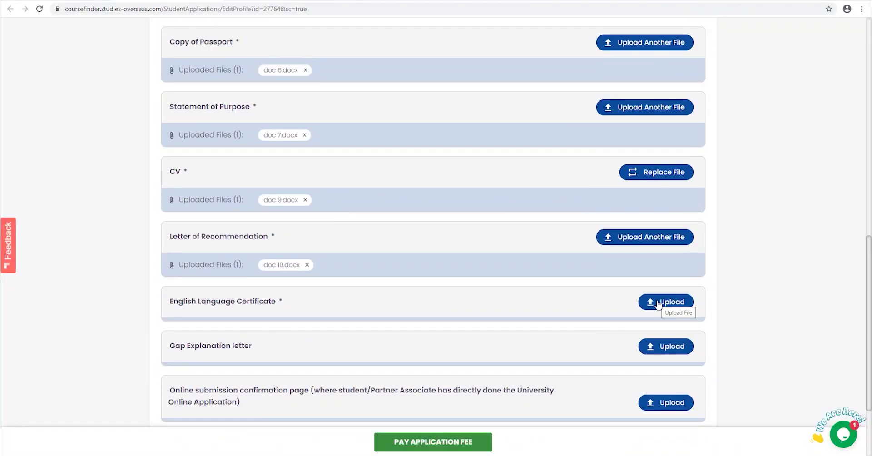
pyautogui.click(667, 301)
pyautogui.click(116, 52)
pyautogui.click(606, 352)
pyautogui.scroll(-3, 672, 356)
# - Upload 13.docx as gap explanation letter and 19.docx as additional document, then proceed to payment
pyautogui.click(666, 232)
pyautogui.click(116, 61)
pyautogui.click(606, 352)
pyautogui.click(666, 396)
pyautogui.click(103, 118)
pyautogui.click(606, 352)
pyautogui.scroll(-2, 522, 307)
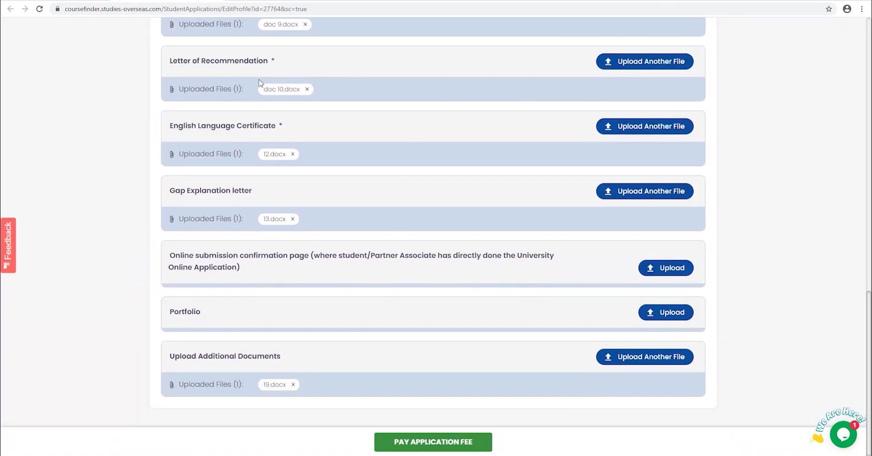
pyautogui.click(433, 443)
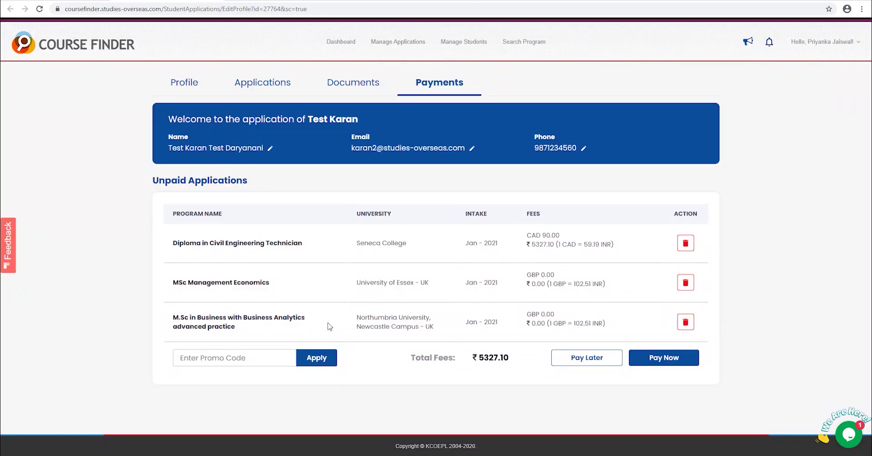
# - Apply a promo code to cut total fees to ₹2663.55 and proceed to pay
pyautogui.click(233, 360)
pyautogui.click(308, 362)
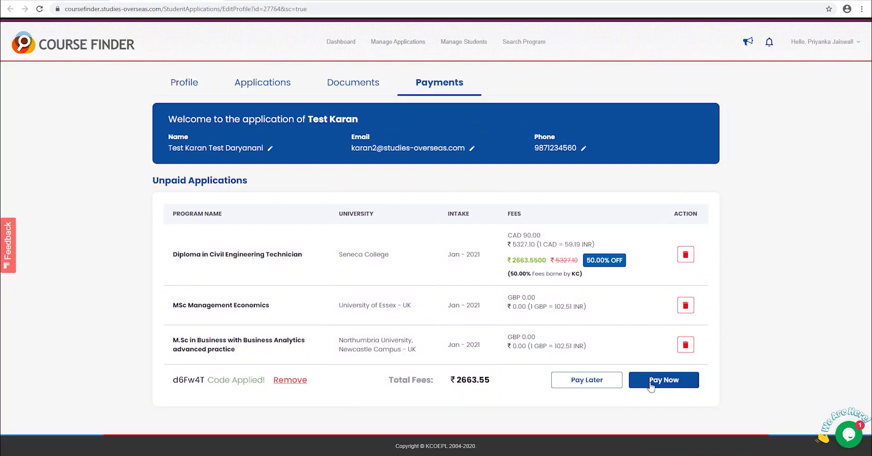
pyautogui.click(651, 384)
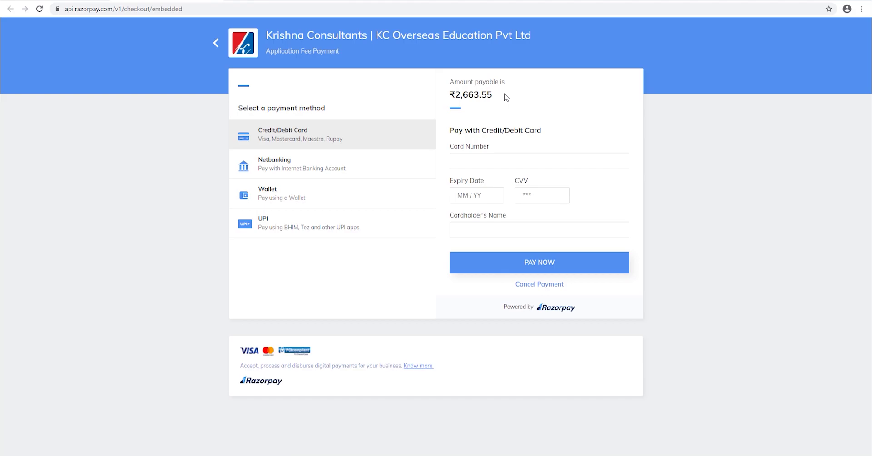
# - Review the Netbanking, other-bank, Wallet and UPI payment options in Razorpay Checkout
pyautogui.click(291, 169)
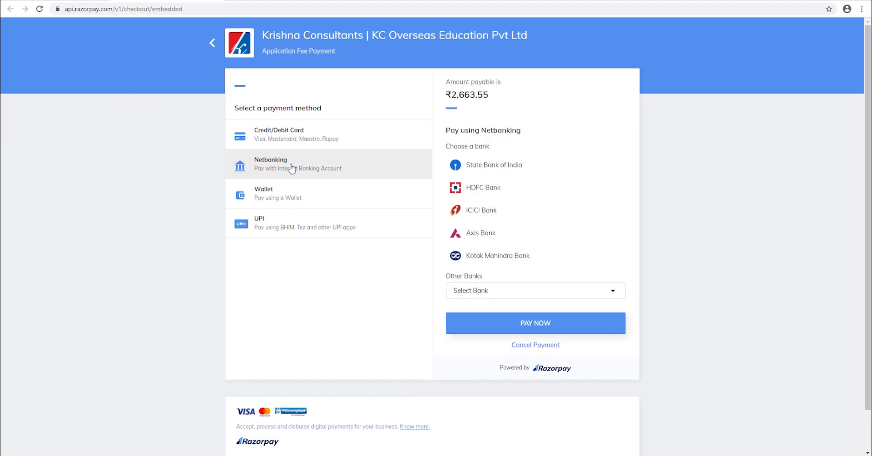
pyautogui.click(510, 291)
pyautogui.scroll(-1, 536, 269)
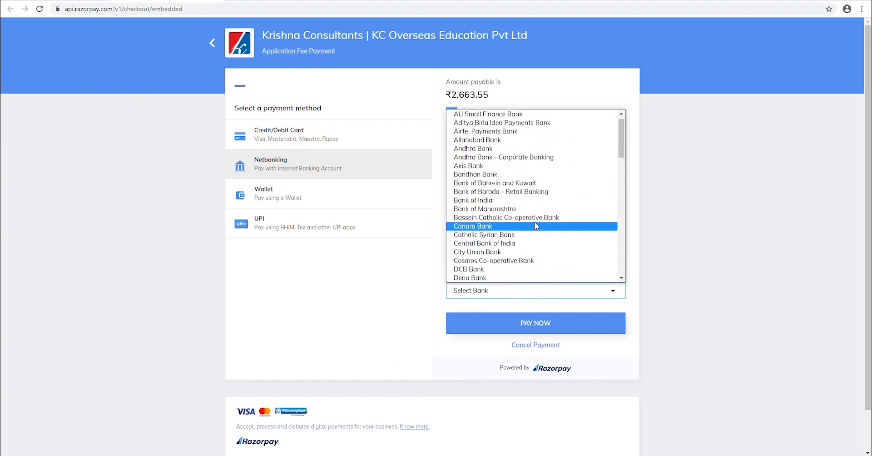
pyautogui.click(317, 192)
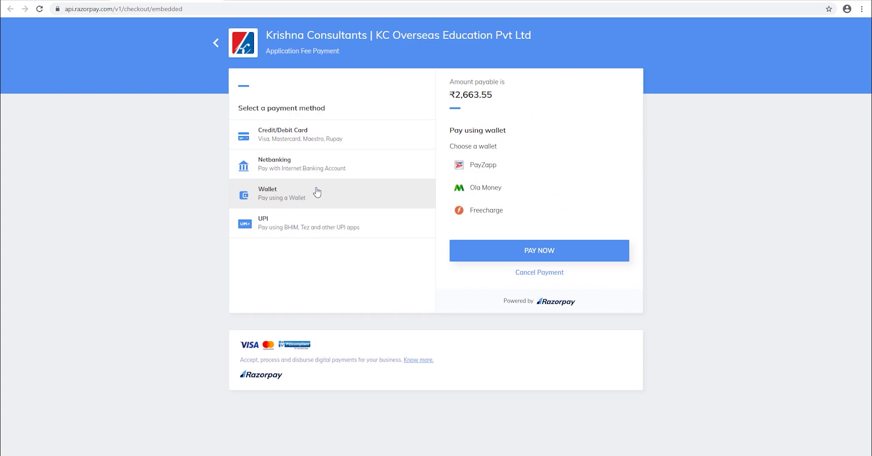
pyautogui.click(312, 230)
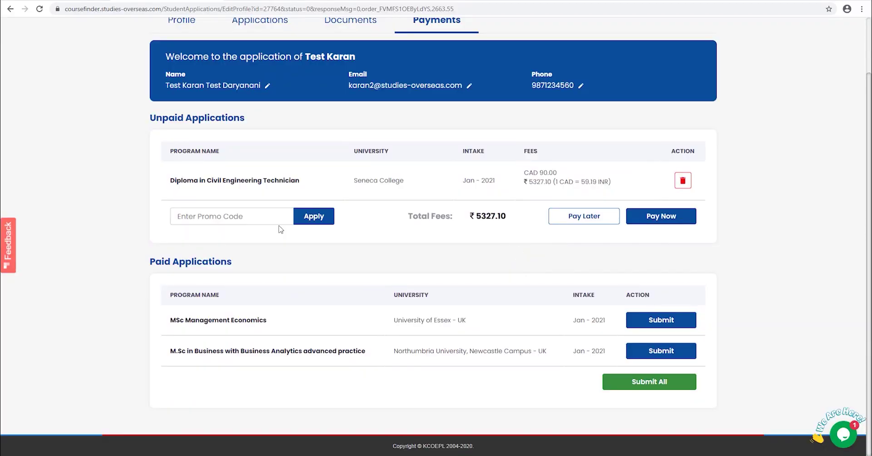
# - Choose Pay Later with HDFC Bank and enter the cardholder name and card number
pyautogui.click(586, 217)
pyautogui.click(388, 110)
pyautogui.click(387, 140)
pyautogui.click(379, 149)
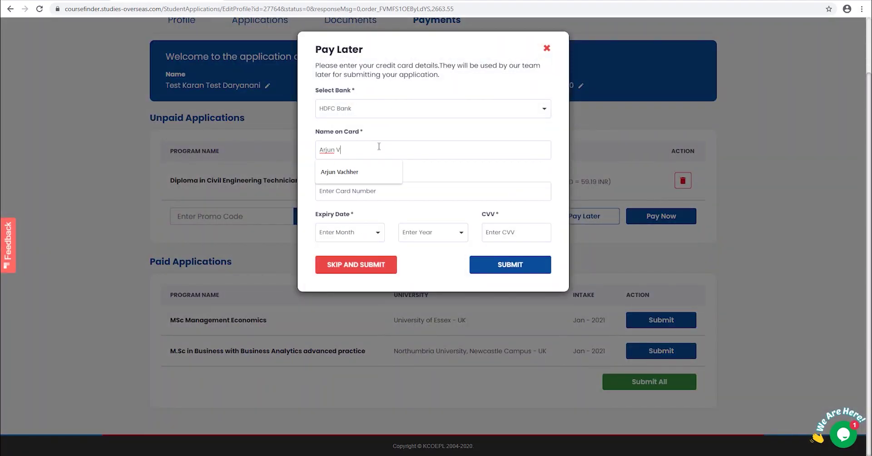
pyautogui.click(381, 192)
# - Set the card expiry month and year, enter the security code, and submit without paying
pyautogui.click(362, 233)
pyautogui.click(376, 284)
pyautogui.click(433, 232)
pyautogui.click(426, 284)
pyautogui.click(355, 266)
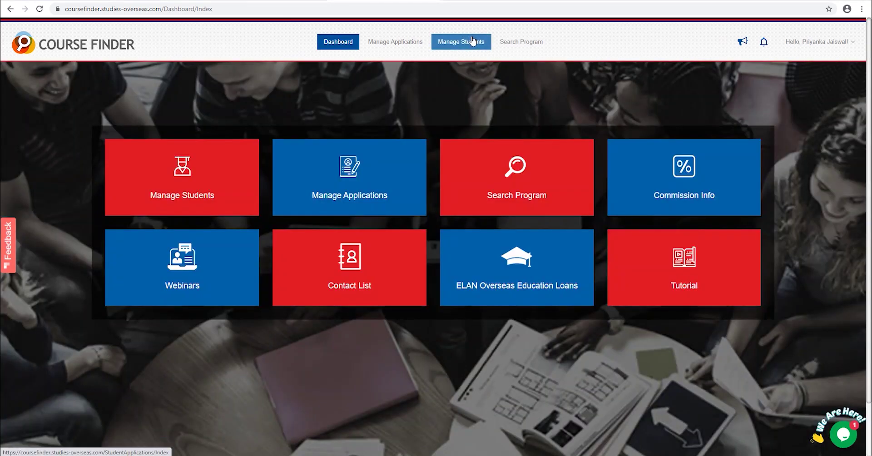
# - From Manage Students, open the profile of the student with 3 submitted applications
pyautogui.click(472, 42)
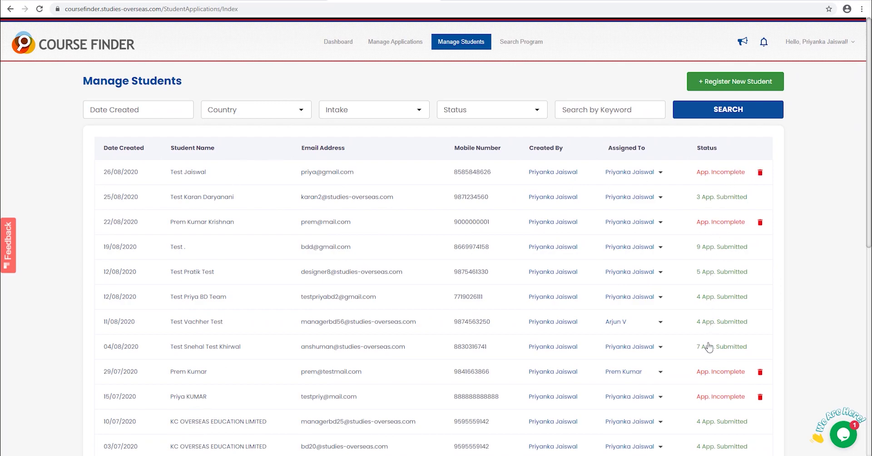
pyautogui.click(718, 197)
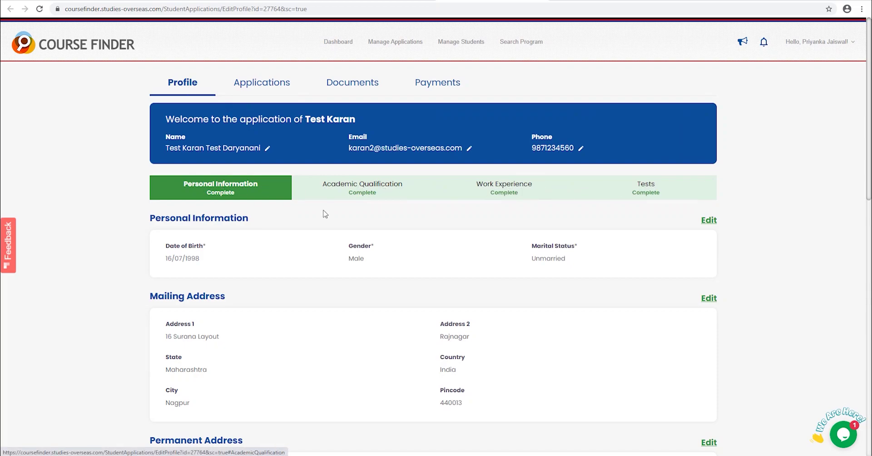
# - Review the student's applied programs, then bring up the full list of all applications
pyautogui.scroll(-7, 295, 233)
pyautogui.scroll(-5, 293, 230)
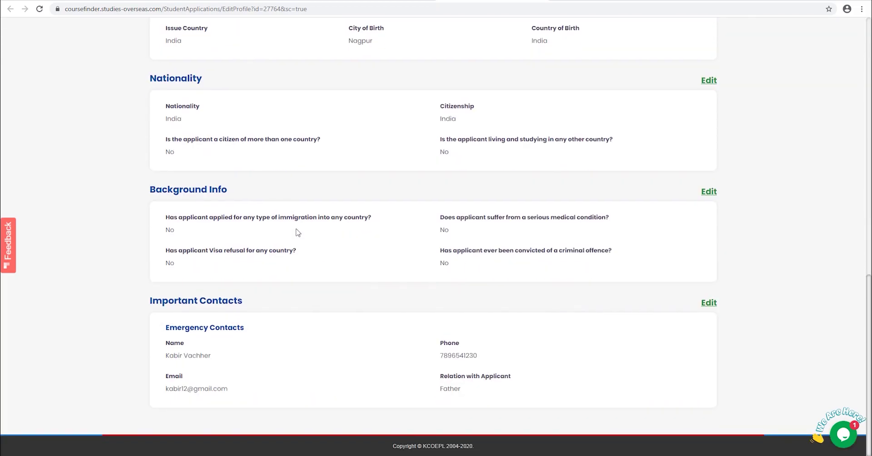
pyautogui.scroll(10, 326, 268)
pyautogui.scroll(3, 328, 269)
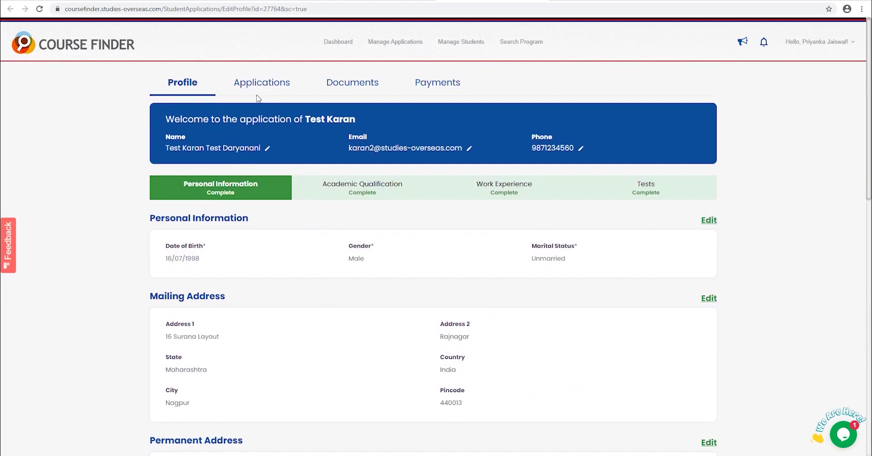
pyautogui.click(255, 87)
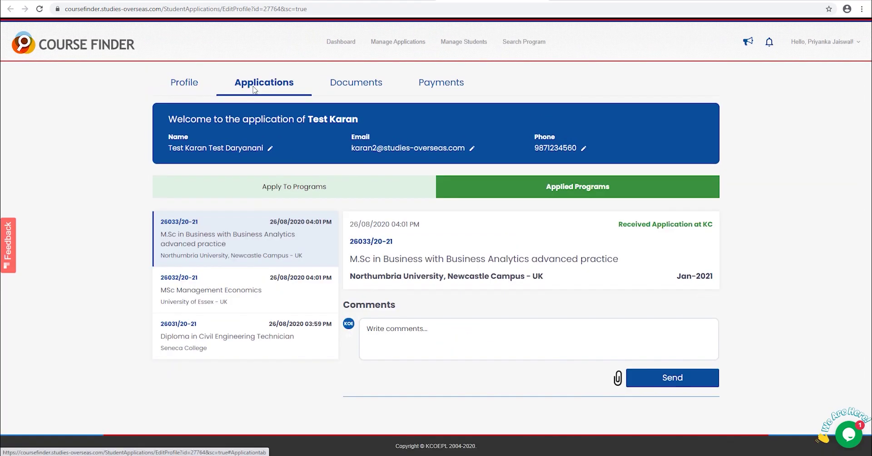
pyautogui.click(316, 190)
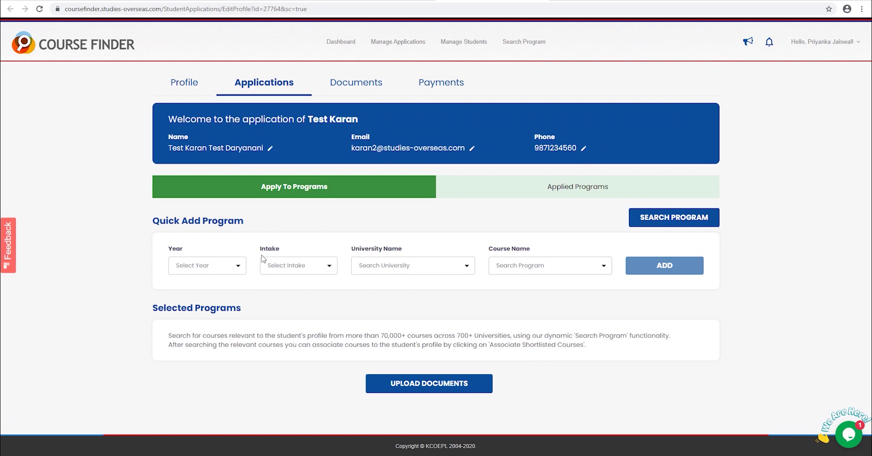
pyautogui.click(391, 47)
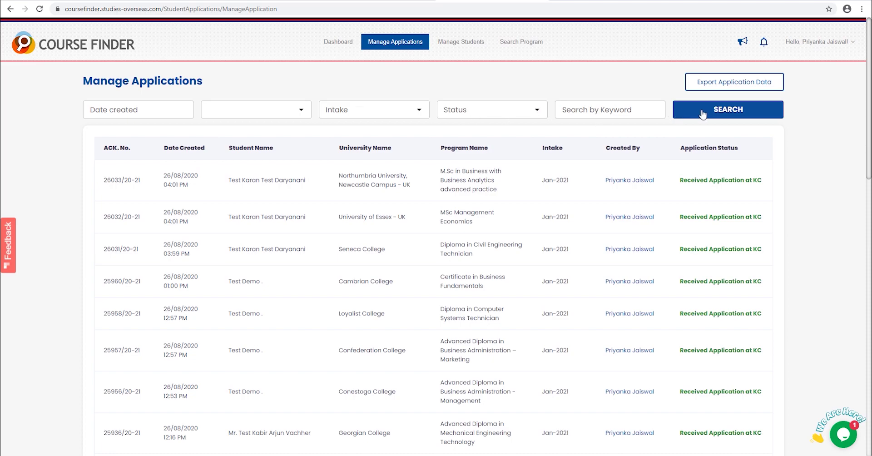
# - On the MSc Management Economics application, post a comment asking about CAS status with 22.docx attached
pyautogui.click(699, 180)
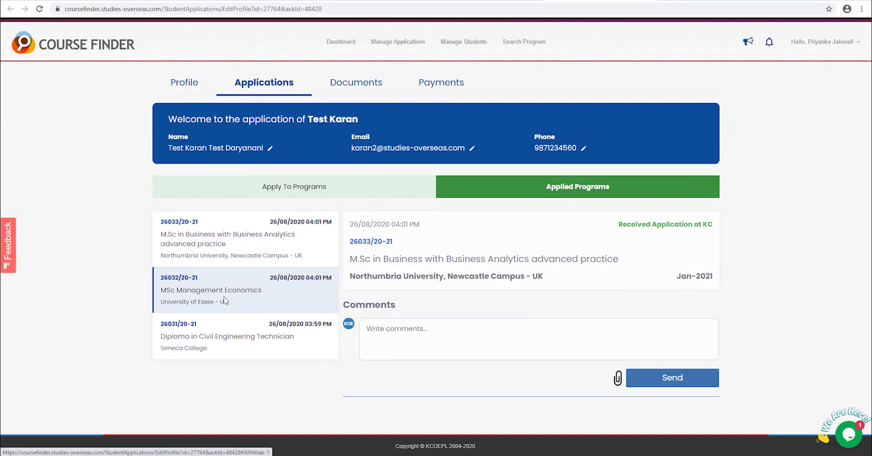
pyautogui.click(243, 288)
pyautogui.click(389, 323)
pyautogui.write('Hi, what is the status of CAS')
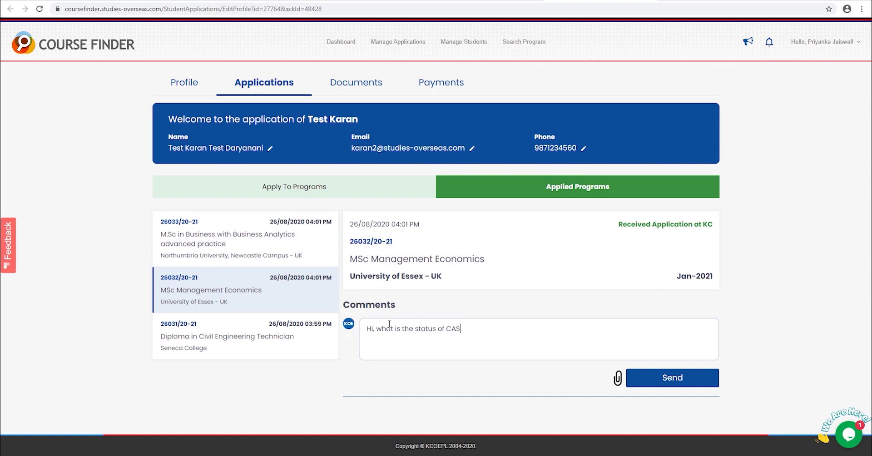
pyautogui.write(' for the required ?')
pyautogui.click(618, 378)
pyautogui.doubleClick(109, 50)
pyautogui.click(553, 333)
pyautogui.press('Return')
pyautogui.write('Please find the attached required as earlier.')
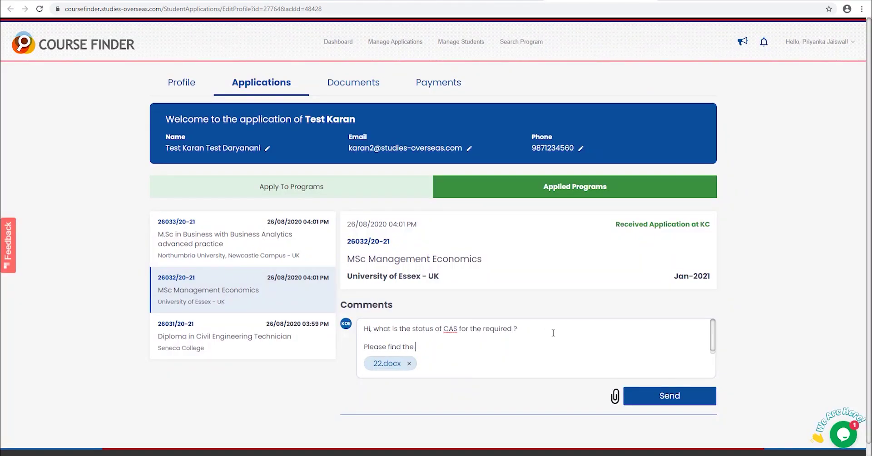
pyautogui.click(685, 407)
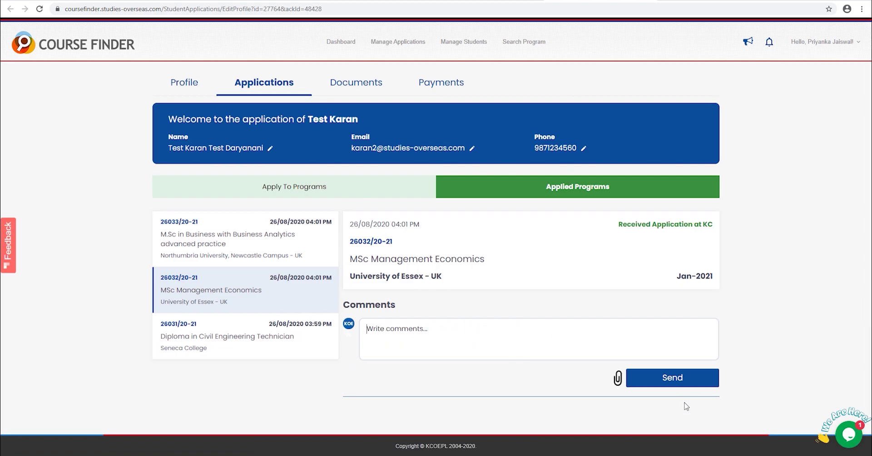
# - Look over the application's comment thread, then return to the dashboard
pyautogui.scroll(-2, 537, 335)
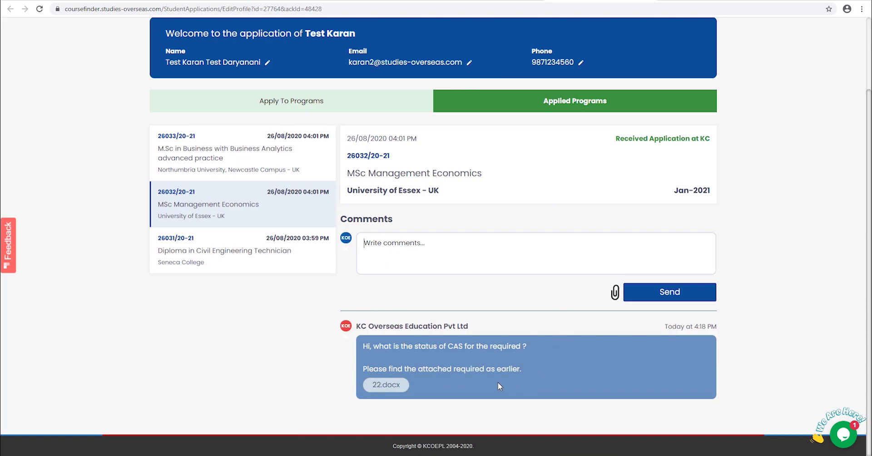
pyautogui.scroll(1, 377, 361)
pyautogui.scroll(2, 377, 361)
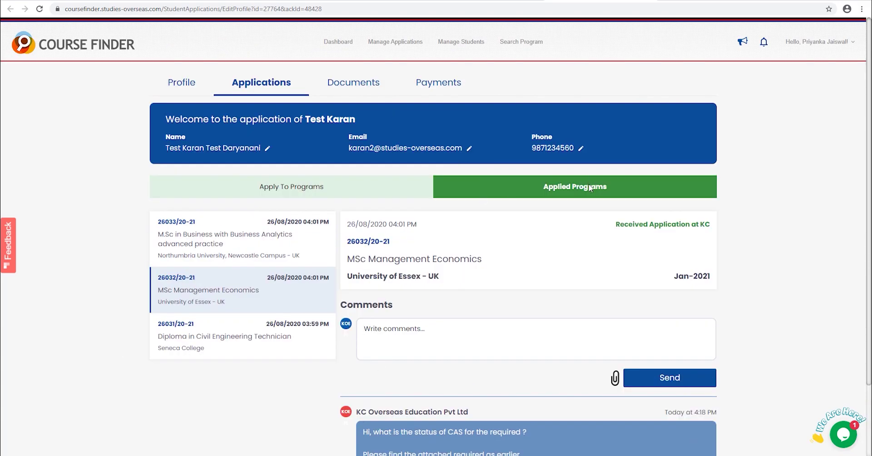
pyautogui.scroll(-2, 499, 272)
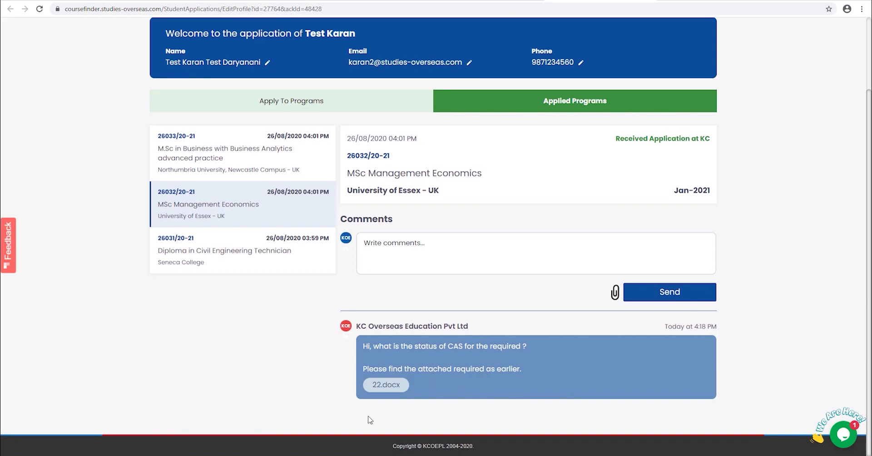
pyautogui.scroll(2, 453, 328)
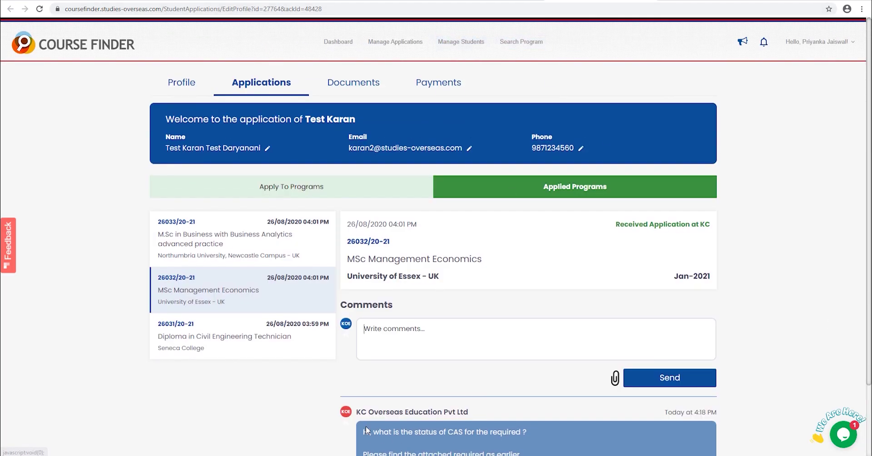
pyautogui.scroll(-2, 391, 359)
pyautogui.scroll(2, 397, 339)
pyautogui.click(339, 42)
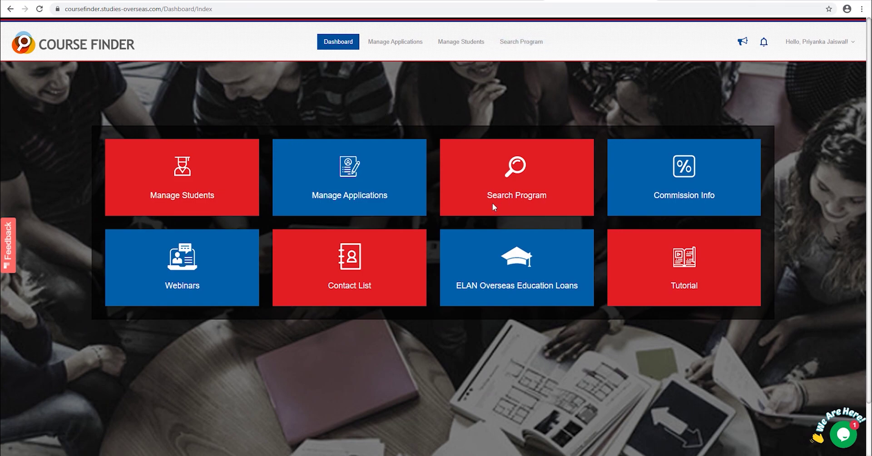
# - Start a program search for 'Busine' with a January 2021 intake
pyautogui.click(514, 174)
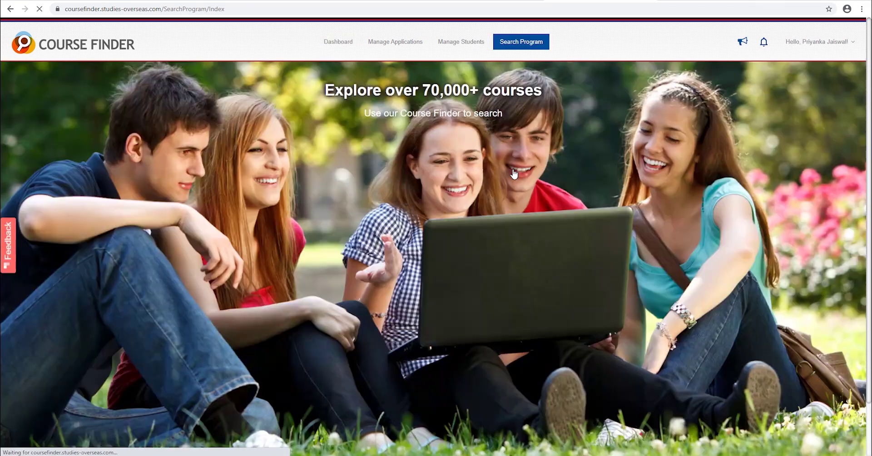
pyautogui.click(205, 155)
pyautogui.write('Busine')
pyautogui.click(427, 155)
pyautogui.click(580, 155)
# - Filter by United Kingdom and Ireland, Commerce, Business and Administration, and Business Management discipline
pyautogui.click(543, 200)
pyautogui.click(434, 190)
pyautogui.click(367, 183)
pyautogui.click(348, 251)
pyautogui.click(369, 216)
pyautogui.click(367, 284)
pyautogui.click(522, 327)
pyautogui.click(367, 247)
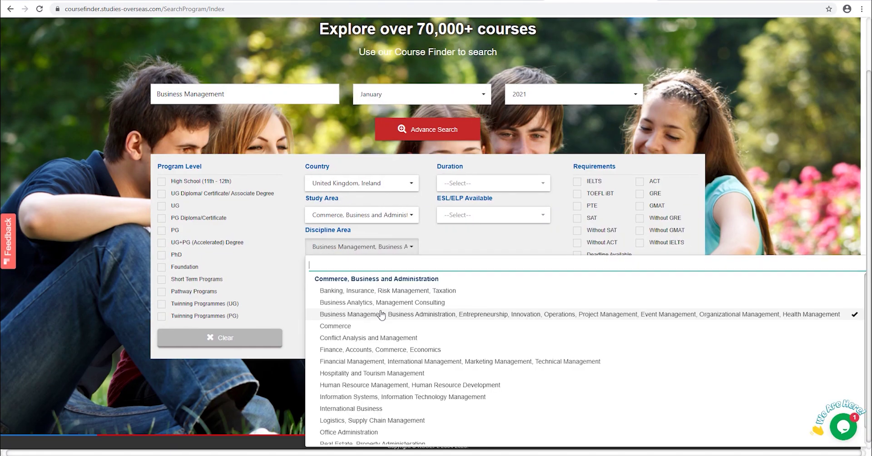
pyautogui.click(375, 315)
pyautogui.click(513, 243)
# - Search without IELTS for a State board student with 60% - 70% class 12 English marks
pyautogui.click(648, 243)
pyautogui.click(392, 139)
pyautogui.click(386, 167)
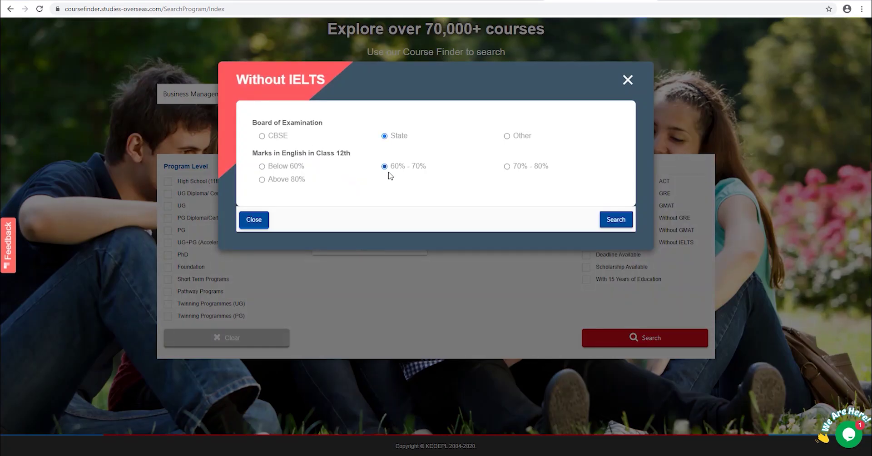
pyautogui.click(616, 219)
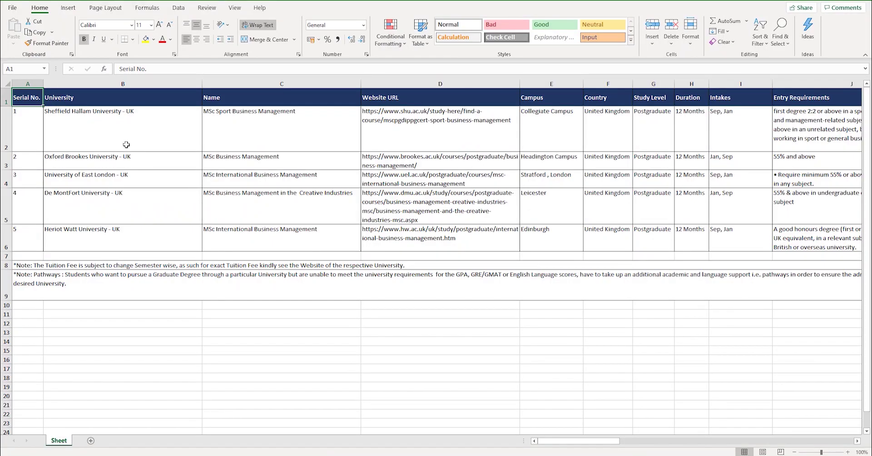
pyautogui.moveTo(540, 441)
pyautogui.mouseDown()
pyautogui.moveTo(562, 441)
pyautogui.moveTo(542, 439)
pyautogui.mouseUp()
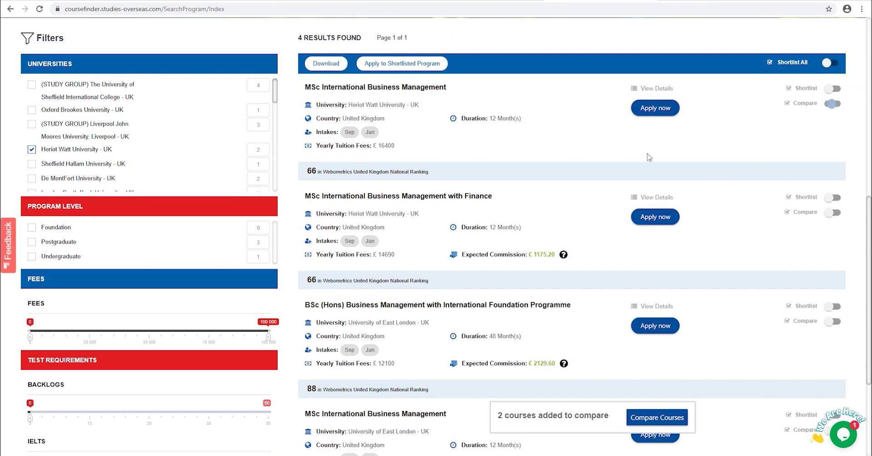
# - Filter by university and Postgraduate, adding courses from several universities to the comparison
pyautogui.click(82, 164)
pyautogui.click(62, 242)
pyautogui.click(833, 104)
pyautogui.click(79, 178)
pyautogui.click(83, 243)
pyautogui.click(832, 103)
pyautogui.click(86, 149)
pyautogui.click(61, 244)
pyautogui.click(81, 177)
pyautogui.click(62, 242)
pyautogui.click(832, 104)
# - Add the fifth course, compare all five side by side, and download the comparison as Excel
pyautogui.scroll(-1, 81, 177)
pyautogui.click(80, 183)
pyautogui.scroll(-1, 80, 165)
pyautogui.click(81, 167)
pyautogui.click(62, 243)
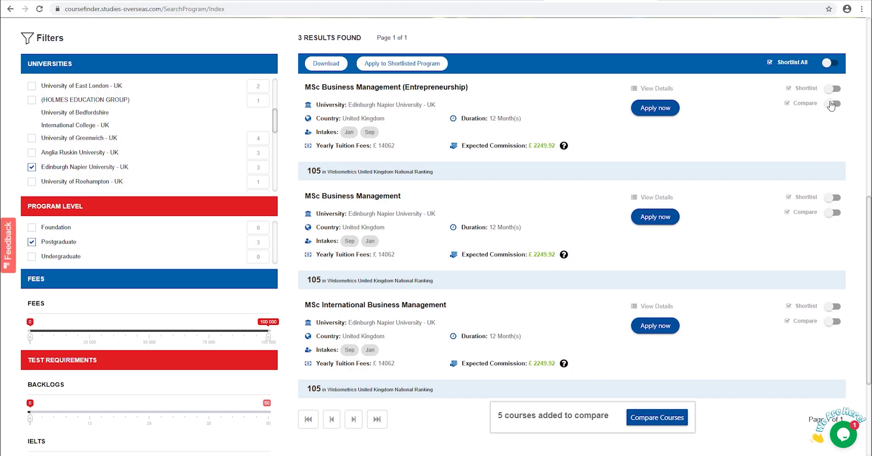
pyautogui.click(834, 104)
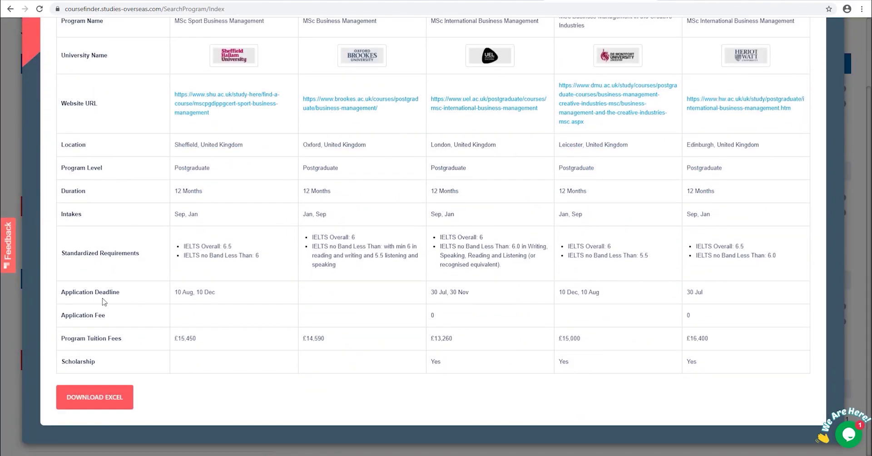
pyautogui.click(104, 393)
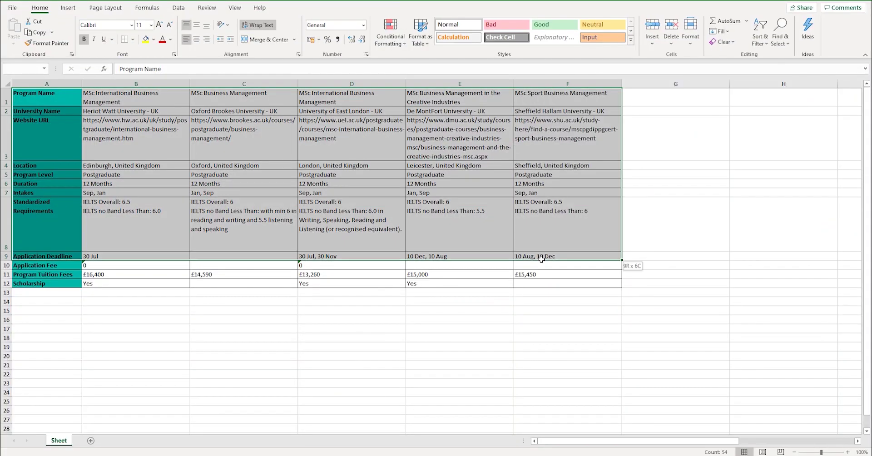
pyautogui.click(368, 300)
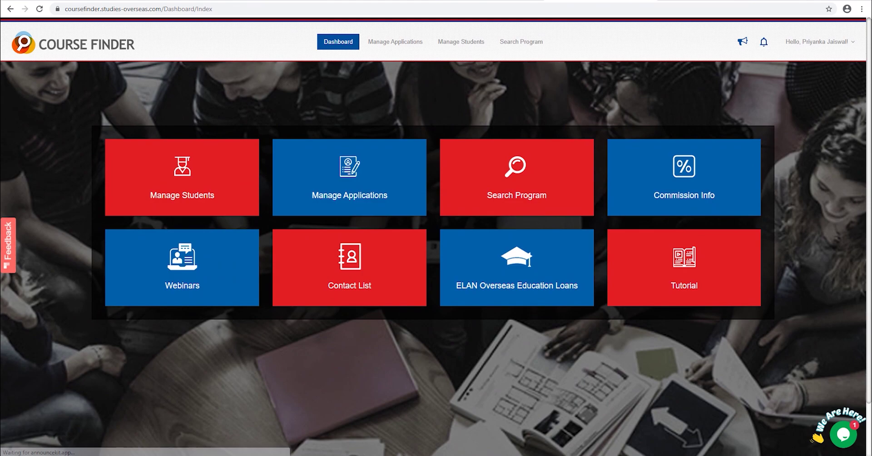
# - Start a Canada (Online) support chat, send a 'Hi' greeting, and open the Feedback board
pyautogui.click(842, 429)
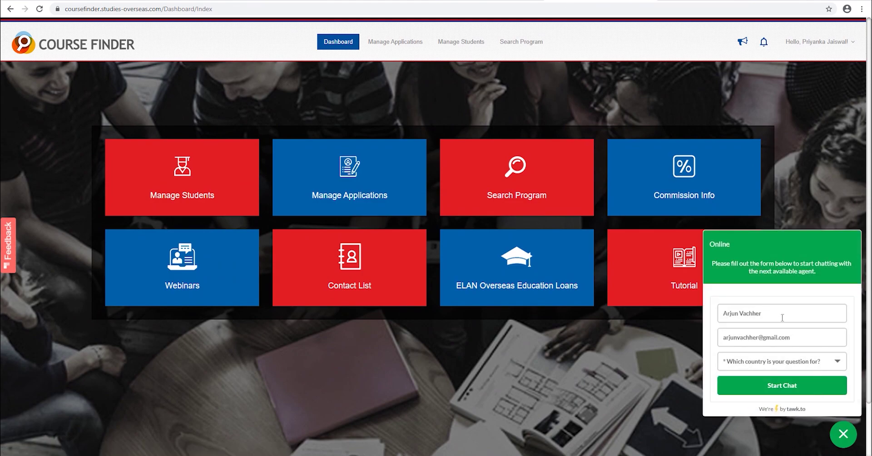
pyautogui.click(764, 363)
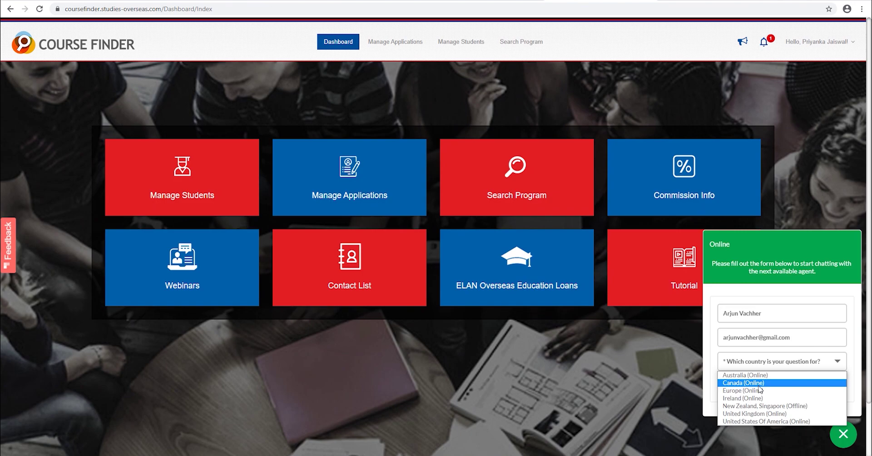
pyautogui.click(759, 386)
pyautogui.click(759, 387)
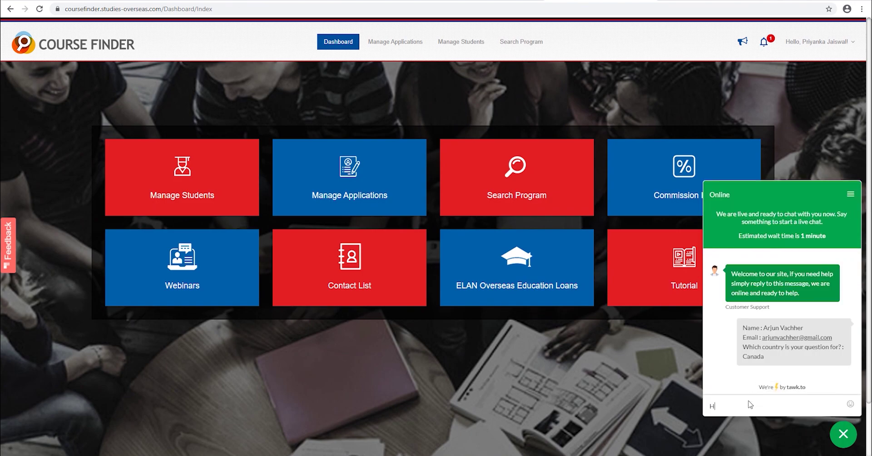
pyautogui.press('Return')
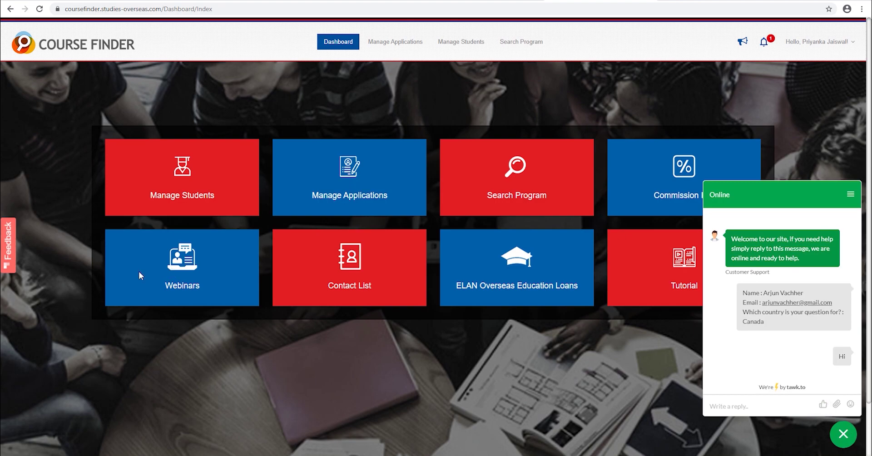
pyautogui.click(9, 242)
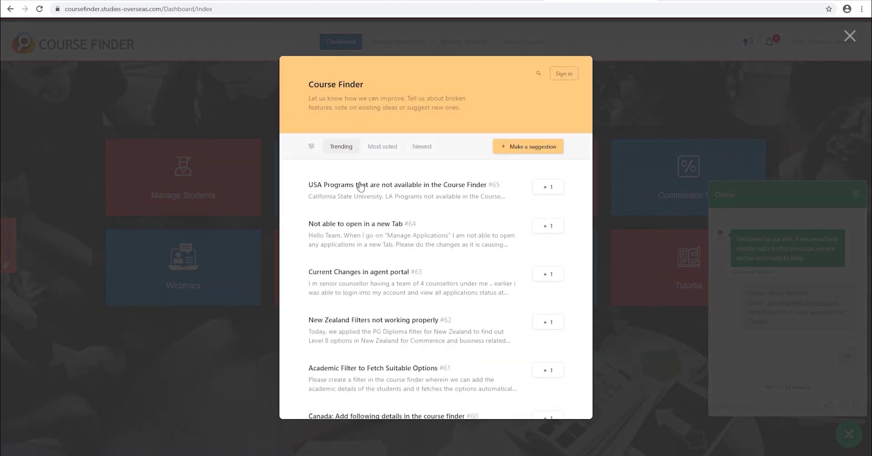
# - Dismiss the suggestion sign-in prompt, close the support chat, and reload the dashboard home
pyautogui.click(518, 146)
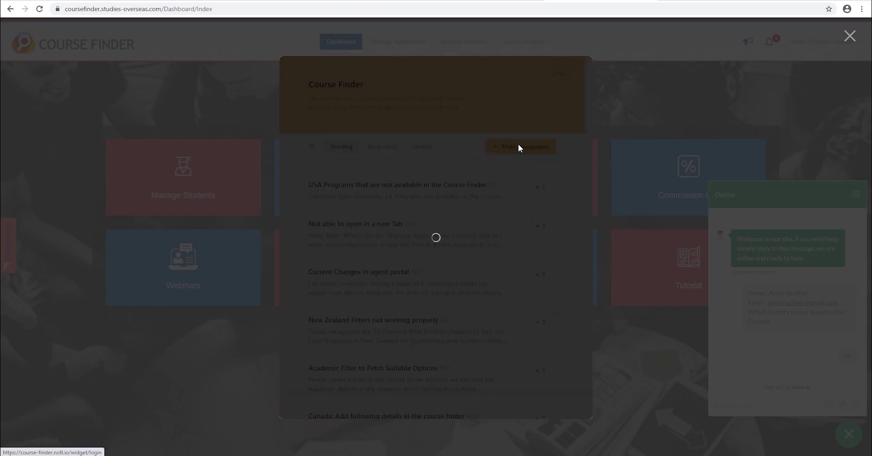
pyautogui.click(617, 331)
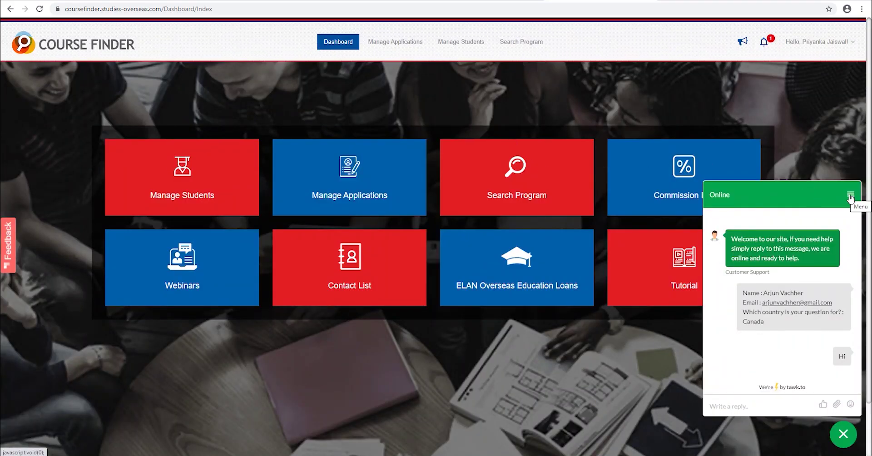
pyautogui.click(840, 441)
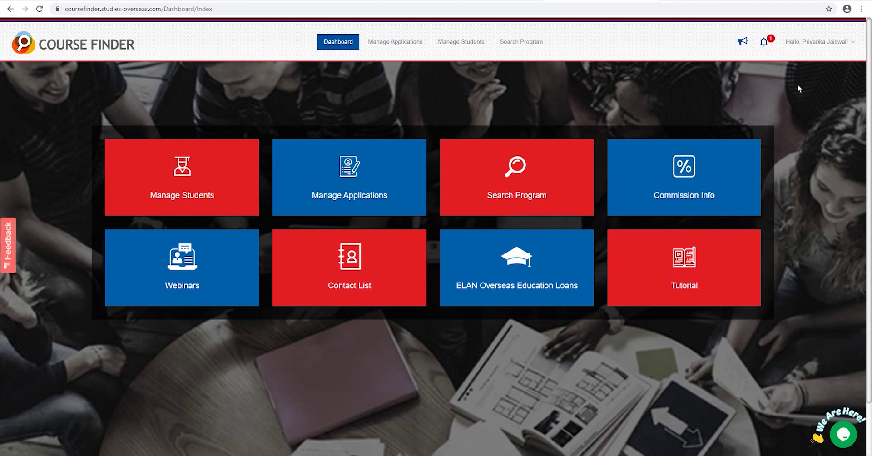
pyautogui.click(83, 51)
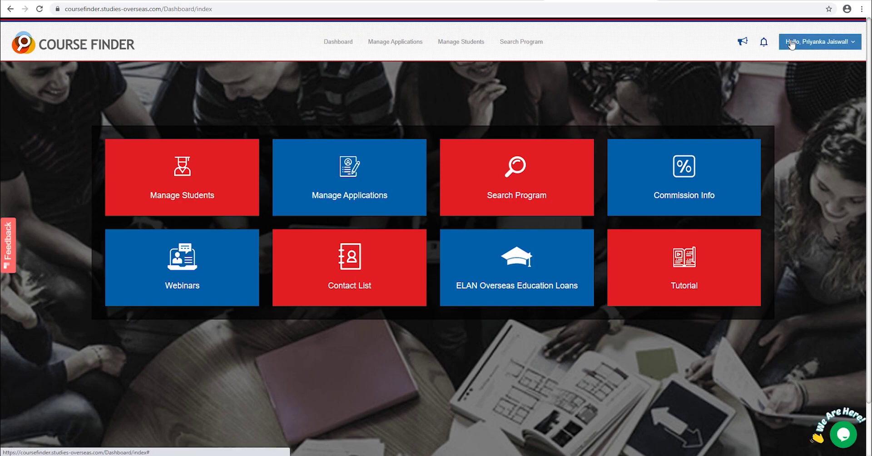